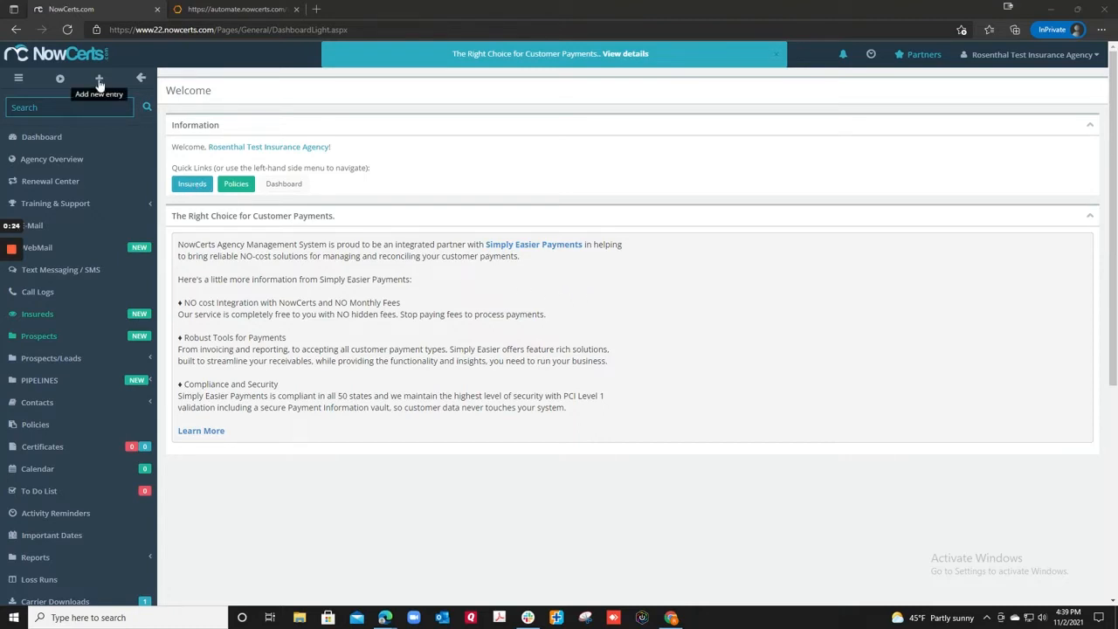
Start a new prospect with the insured's first and last name, copied to principals, and DOB 01/01/1980
{"action": "left_click", "coordinate": [99, 79]}
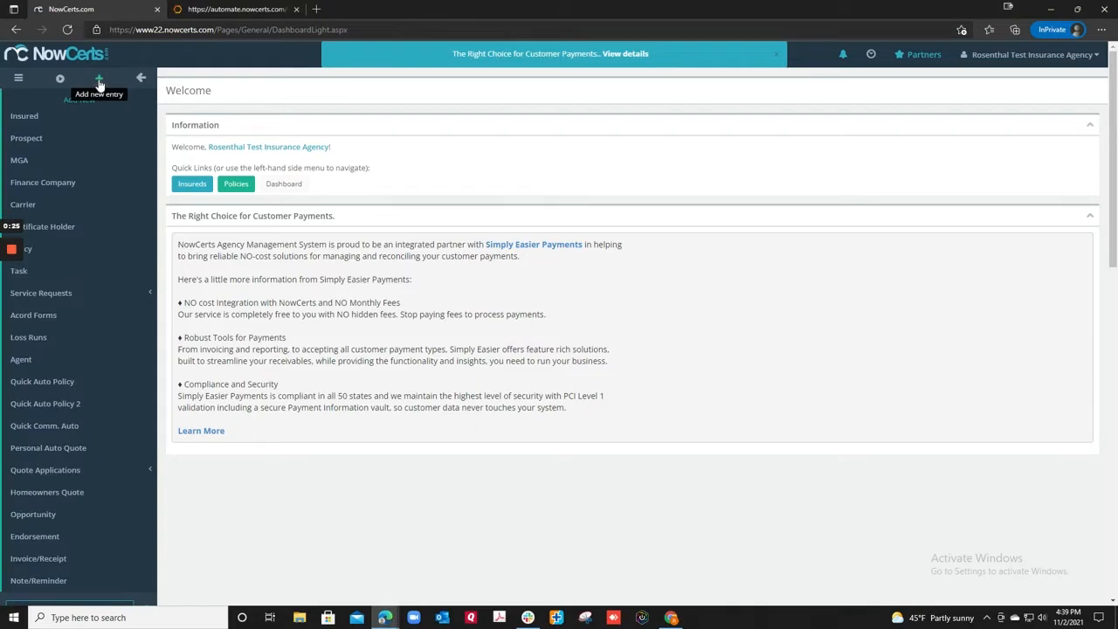
{"action": "left_click", "coordinate": [29, 142]}
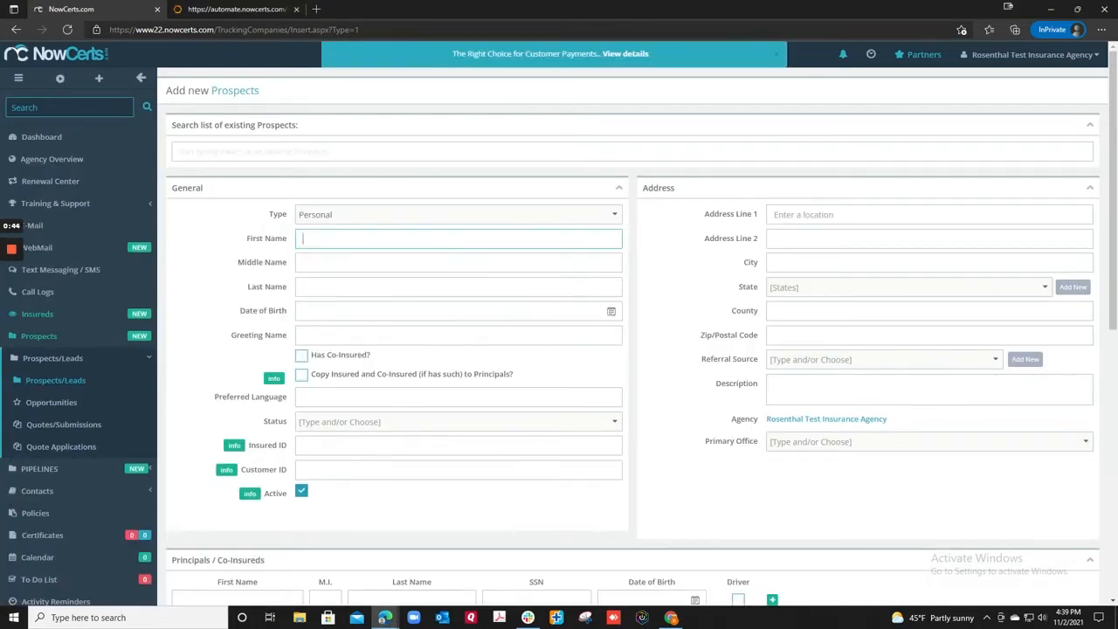
{"action": "type", "text": "Donald"}
{"action": "key", "text": "Tab"}
{"action": "type", "text": "Duck"}
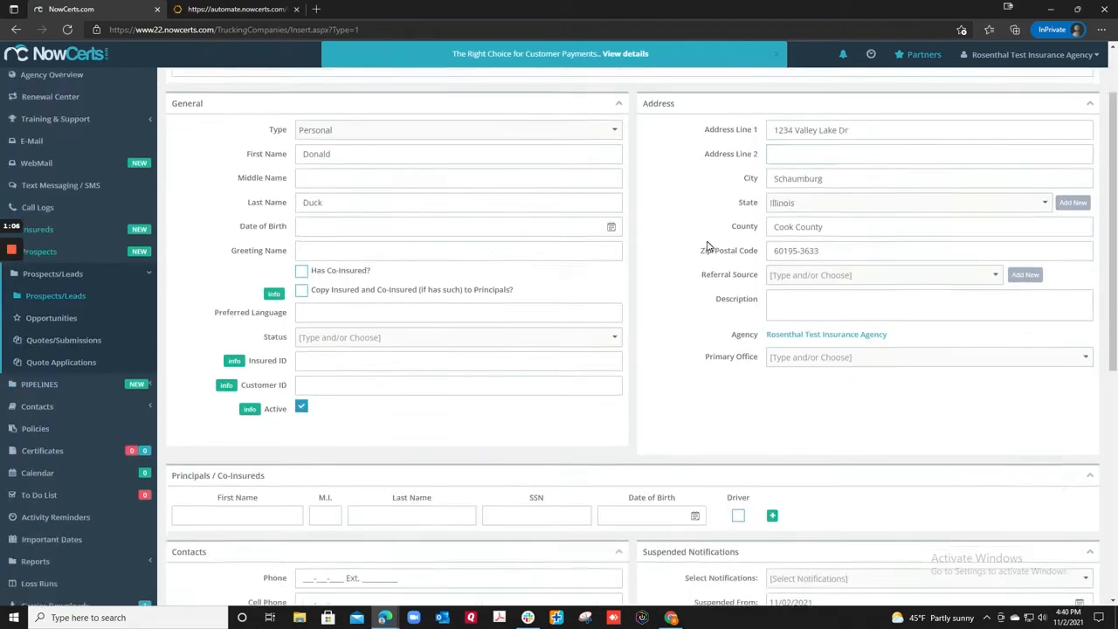
{"action": "left_click", "coordinate": [300, 208]}
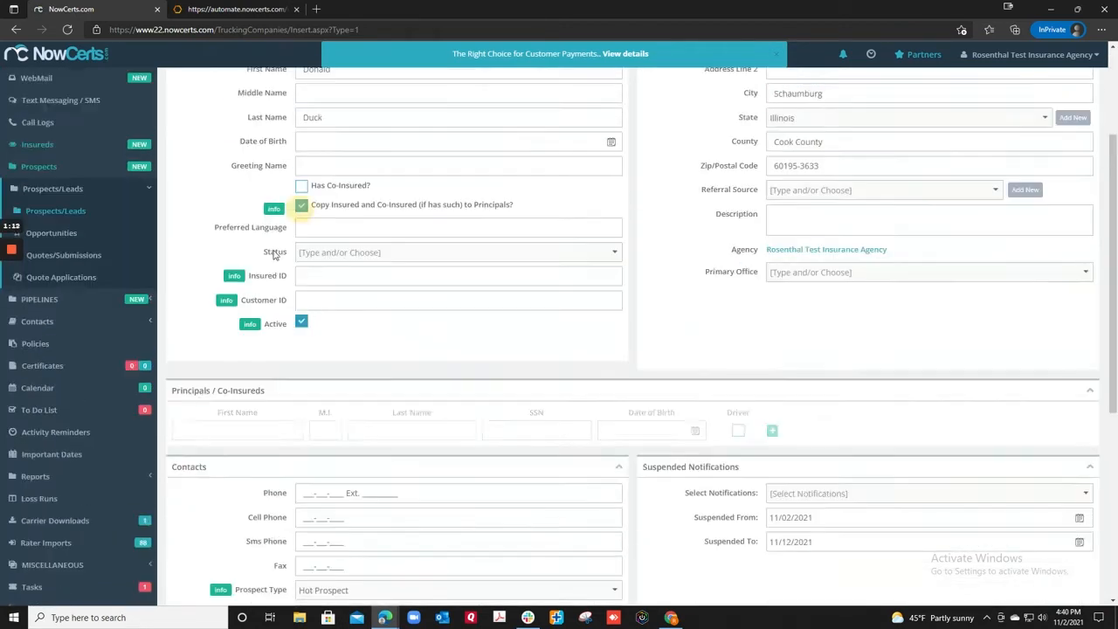
{"action": "type", "text": "01/01/1980"}
{"action": "scroll", "coordinate": [634, 350], "scroll_direction": "down", "scroll_amount": 2}
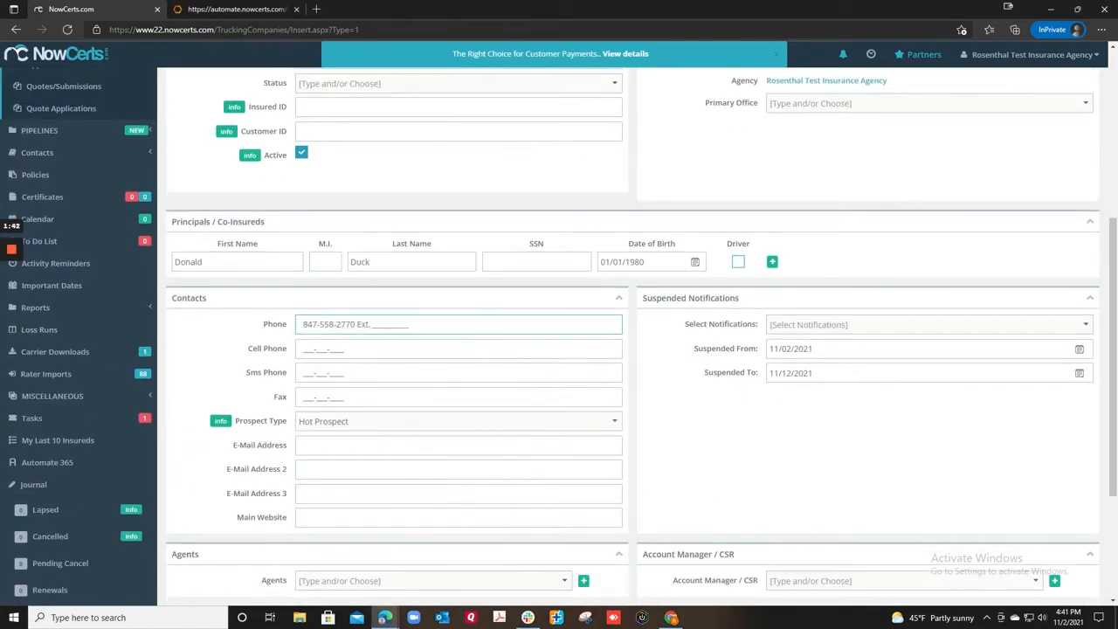
{"action": "scroll", "coordinate": [633, 349], "scroll_direction": "down", "scroll_amount": 3}
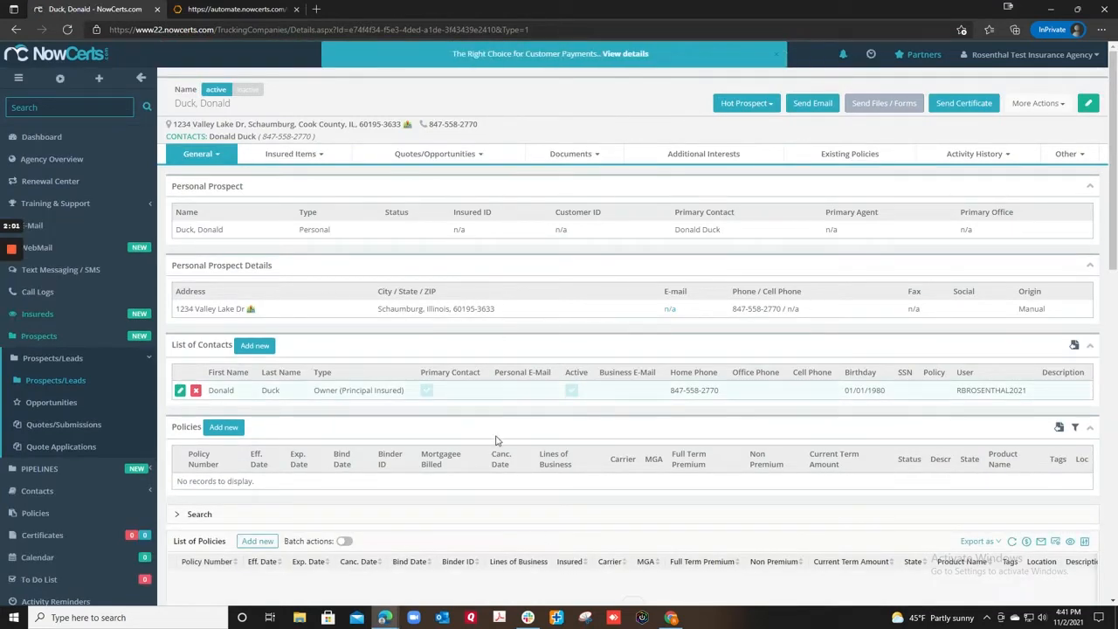
Open the synced prospect's contact in Automate 365 Contacts and view its General Info
{"action": "left_click", "coordinate": [234, 11]}
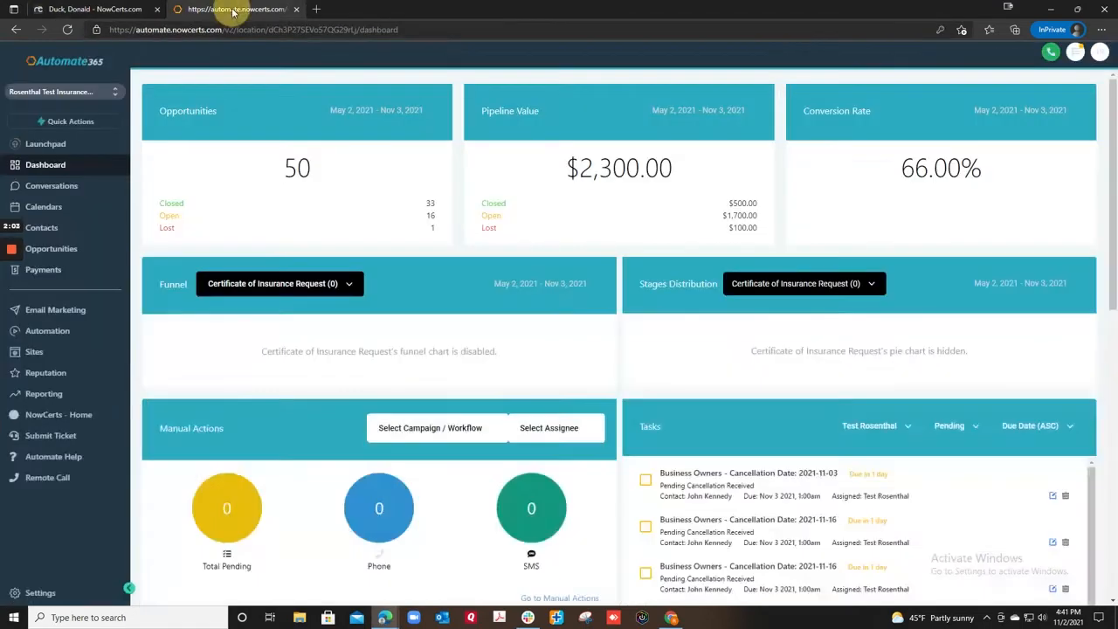
{"action": "left_click", "coordinate": [45, 231]}
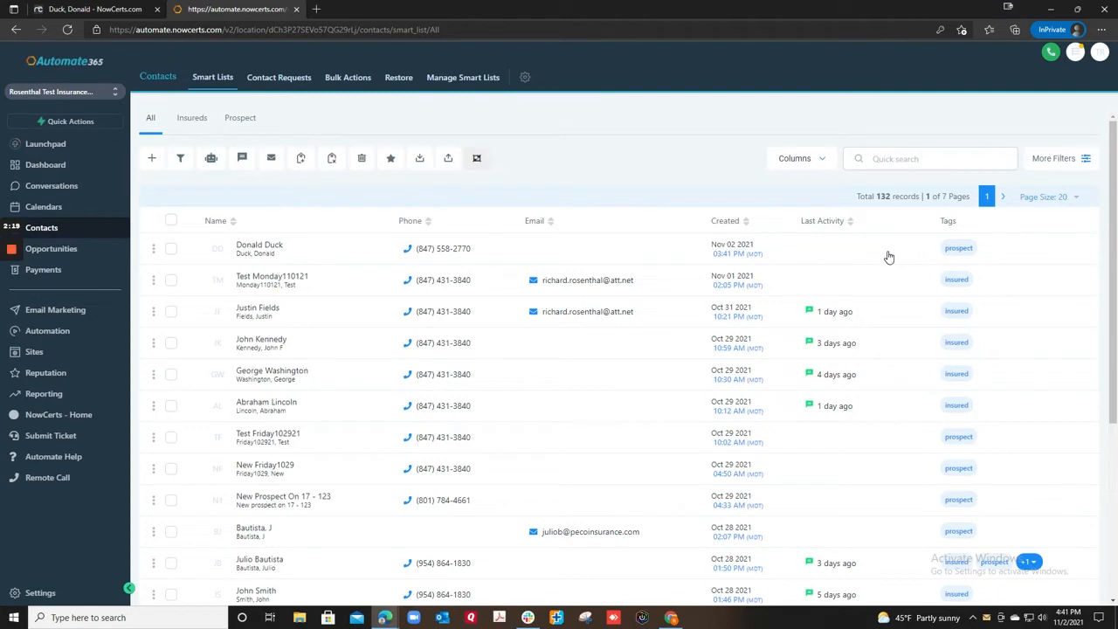
{"action": "left_click", "coordinate": [630, 253]}
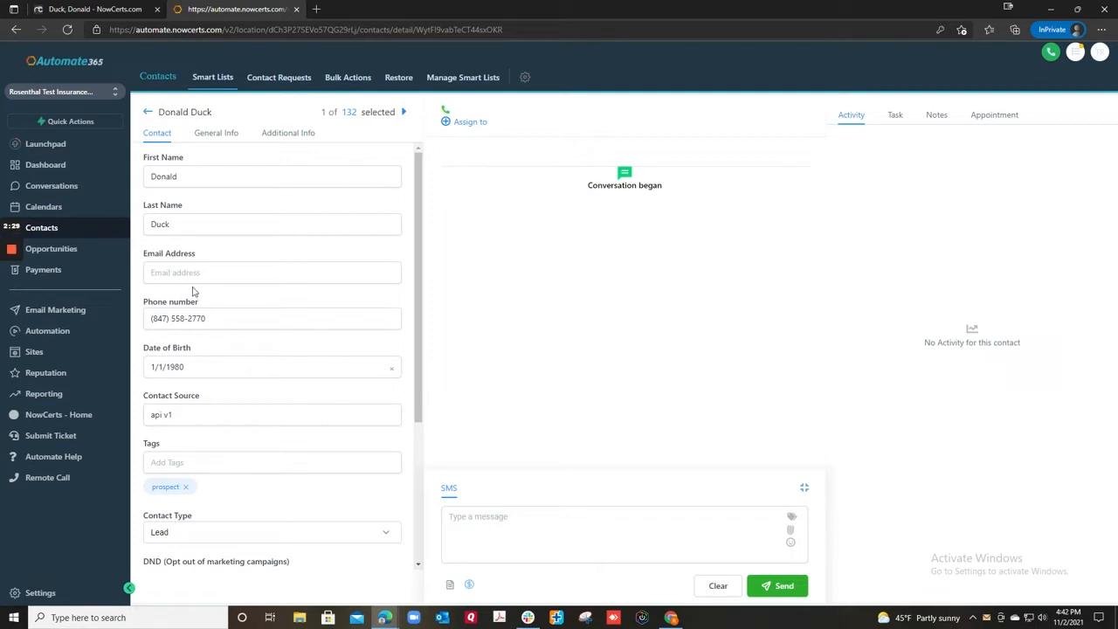
{"action": "left_click", "coordinate": [216, 138]}
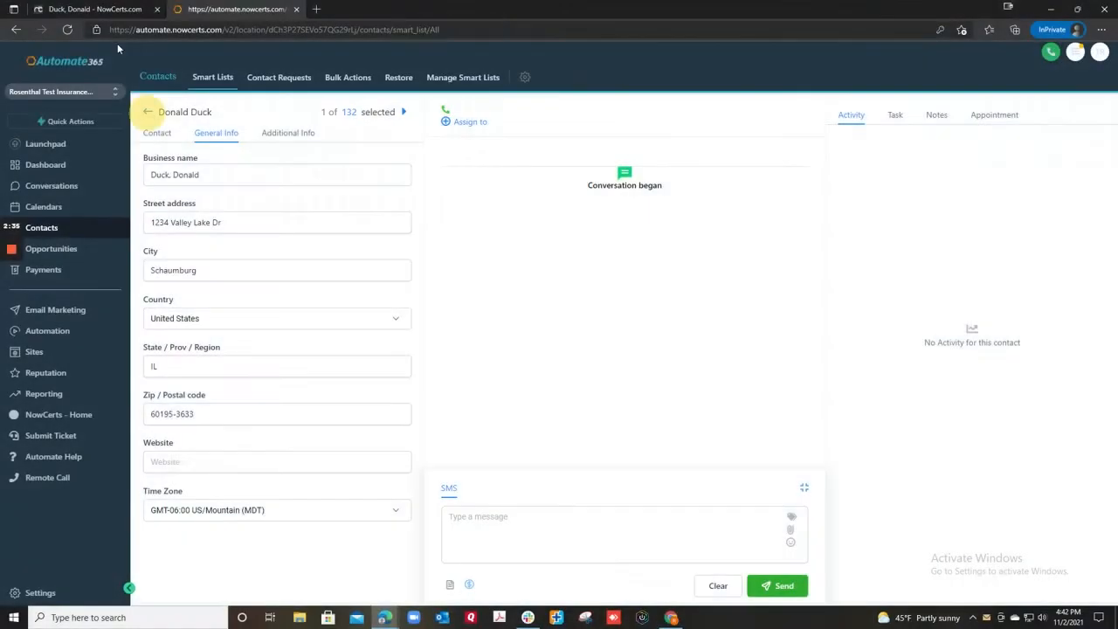
Edit the prospect in NowCerts and fill in the contact's e-mail address
{"action": "left_click", "coordinate": [142, 112]}
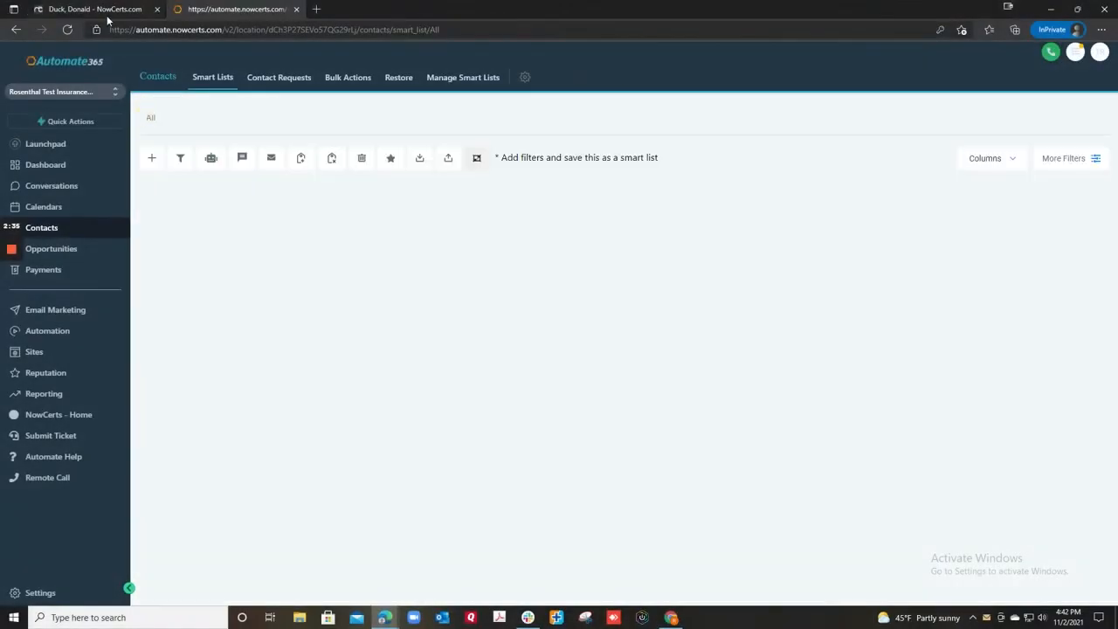
{"action": "left_click", "coordinate": [107, 13]}
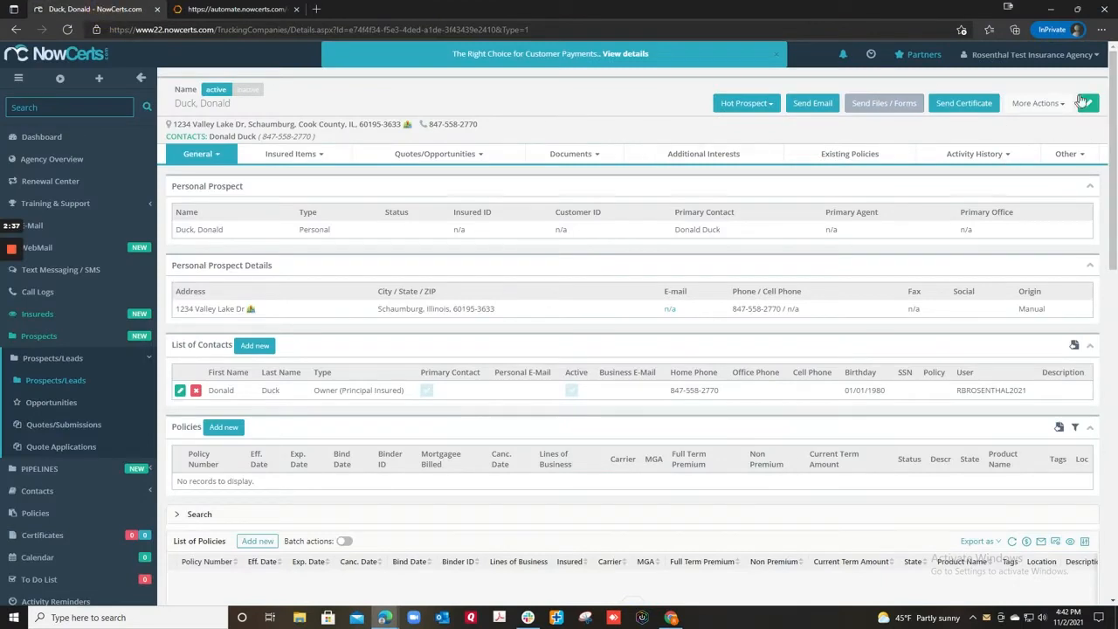
{"action": "left_click", "coordinate": [977, 155]}
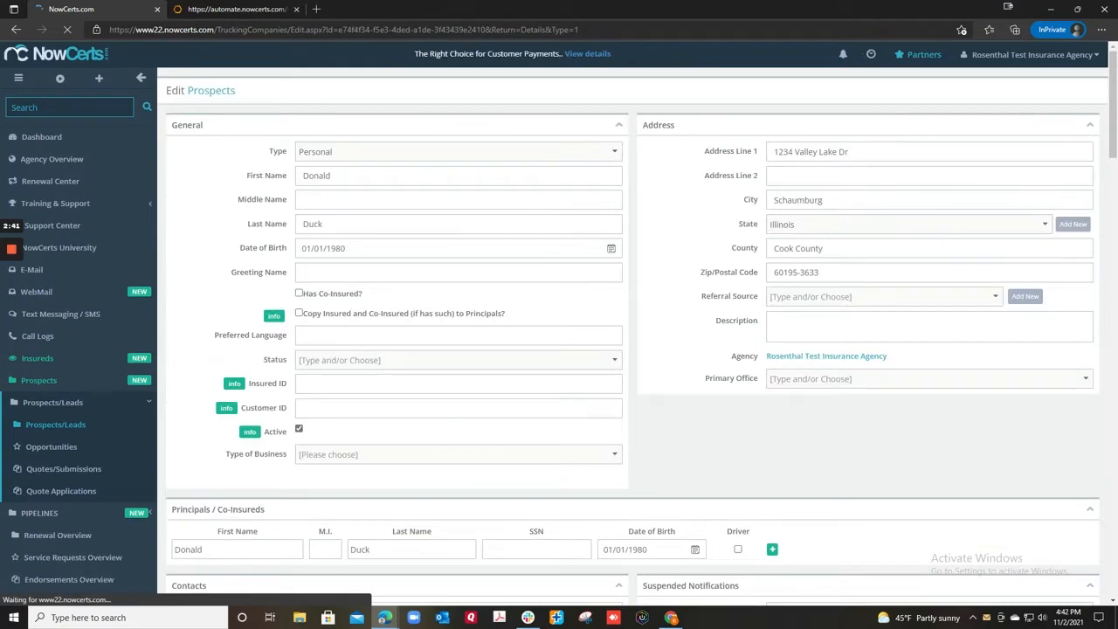
{"action": "scroll", "coordinate": [347, 312], "scroll_direction": "down", "scroll_amount": 3}
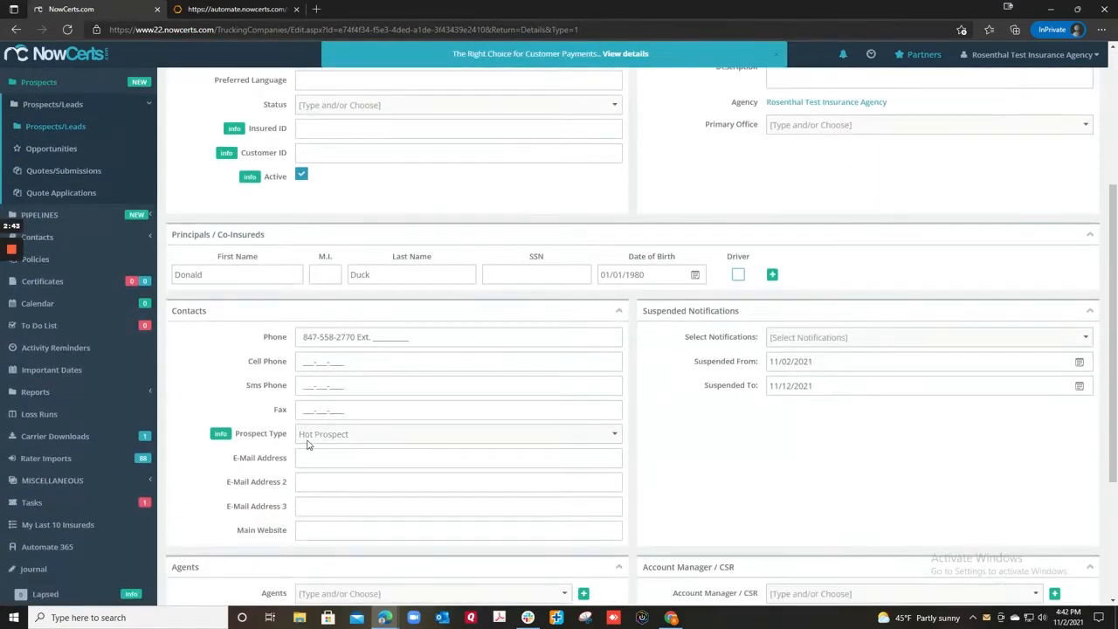
{"action": "left_click", "coordinate": [310, 457]}
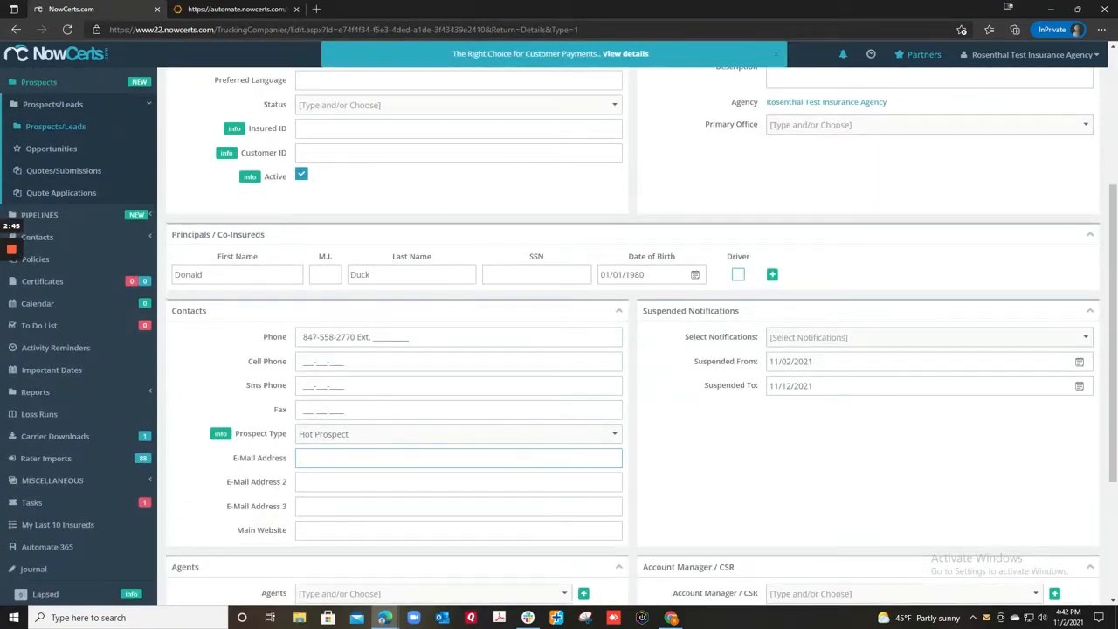
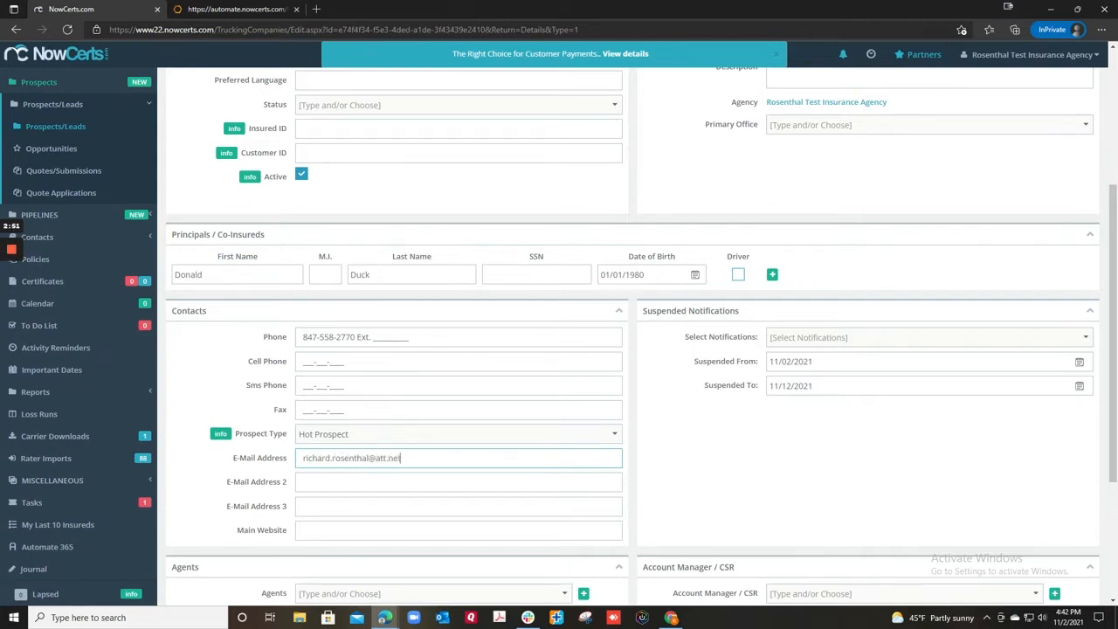
{"action": "left_click", "coordinate": [219, 389]}
{"action": "scroll", "coordinate": [426, 389], "scroll_direction": "up", "scroll_amount": 1}
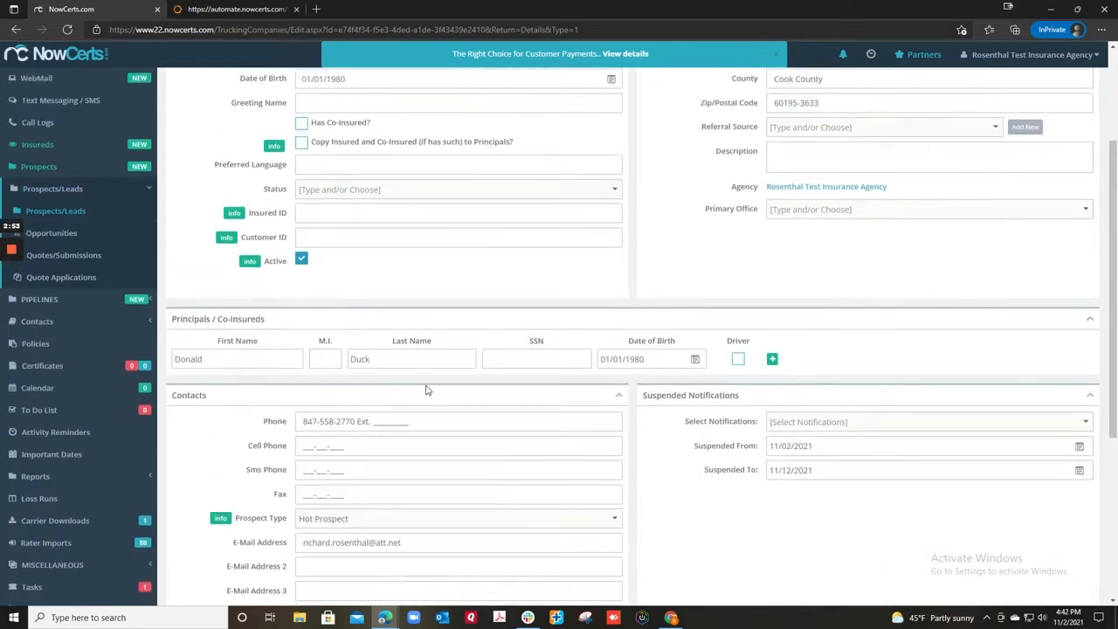
{"action": "scroll", "coordinate": [426, 390], "scroll_direction": "up", "scroll_amount": 2}
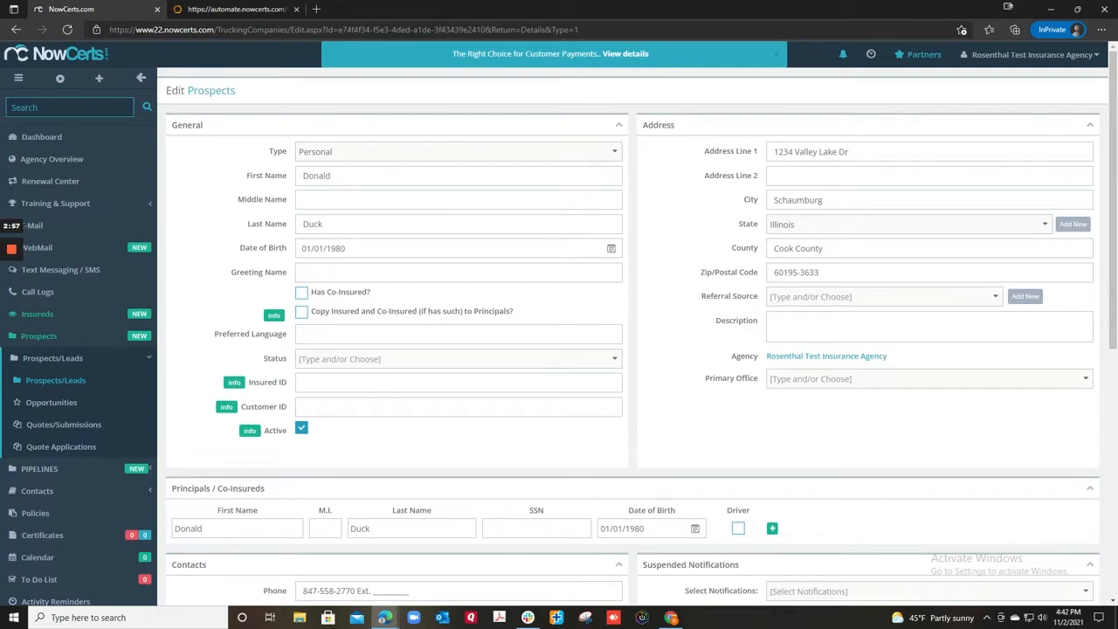
Replace Address Line 1 with the Southside, AL suggestion and save the prospect
{"action": "triple_click", "coordinate": [800, 153]}
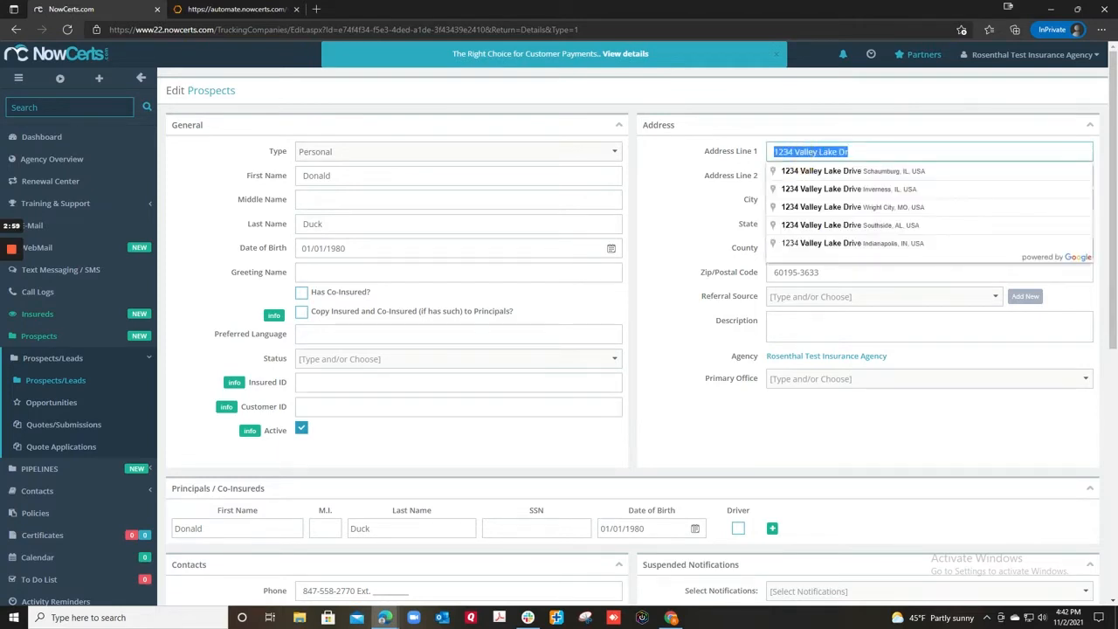
{"action": "left_click", "coordinate": [812, 227]}
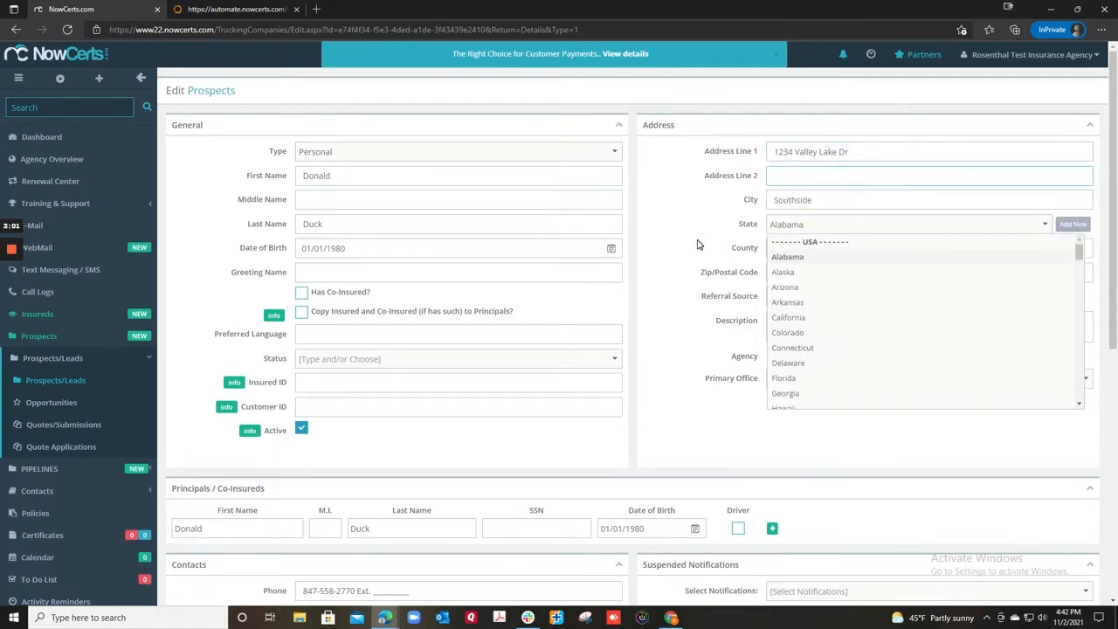
{"action": "left_click", "coordinate": [697, 244]}
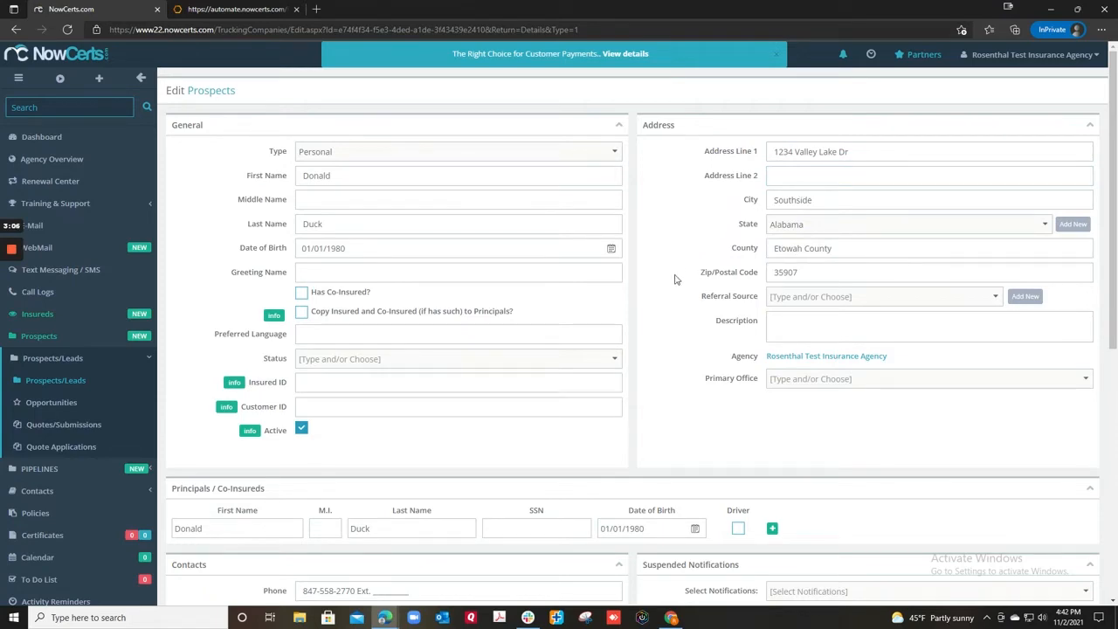
{"action": "scroll", "coordinate": [674, 278], "scroll_direction": "down", "scroll_amount": 5}
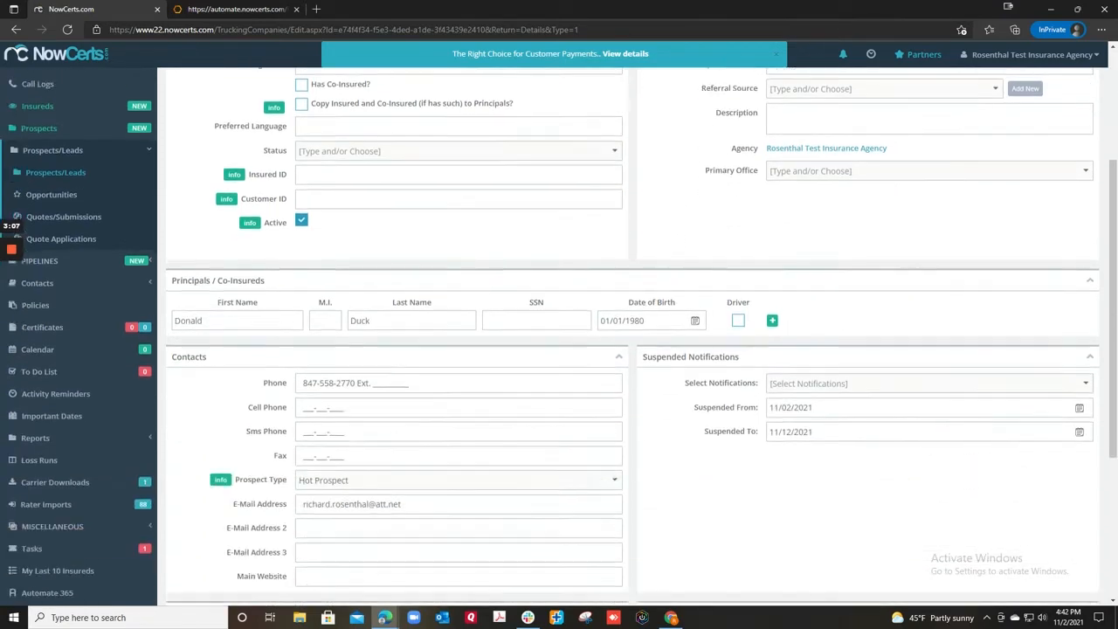
{"action": "scroll", "coordinate": [219, 531], "scroll_direction": "down", "scroll_amount": 1}
{"action": "left_click", "coordinate": [189, 578]}
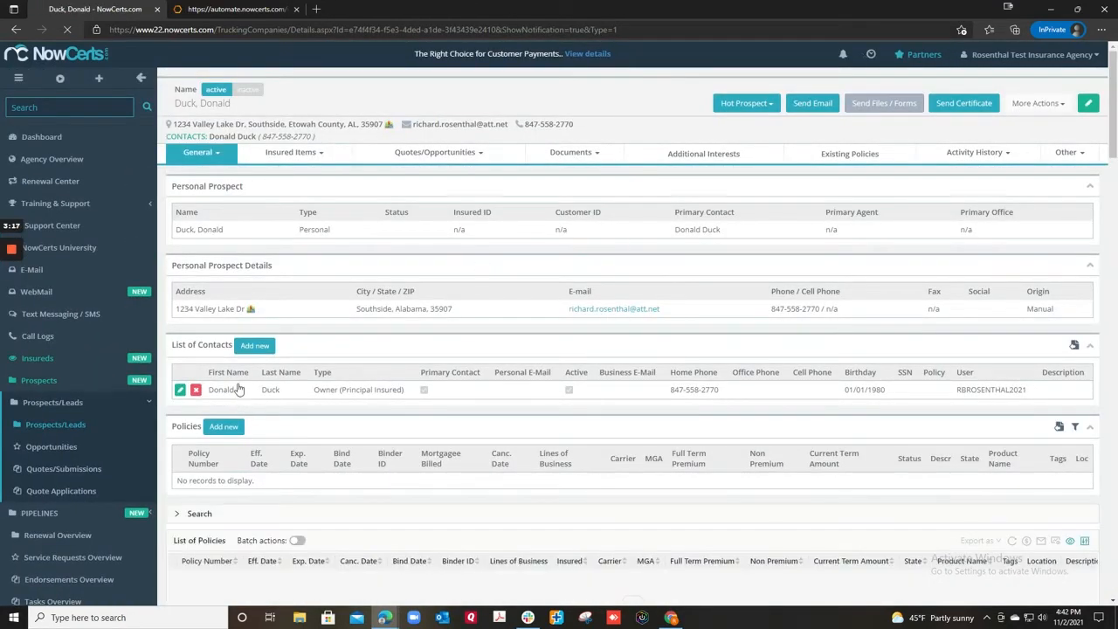
Reload Automate 365 contacts and check the updated prospect's General Info before returning to NowCerts
{"action": "left_click", "coordinate": [236, 9]}
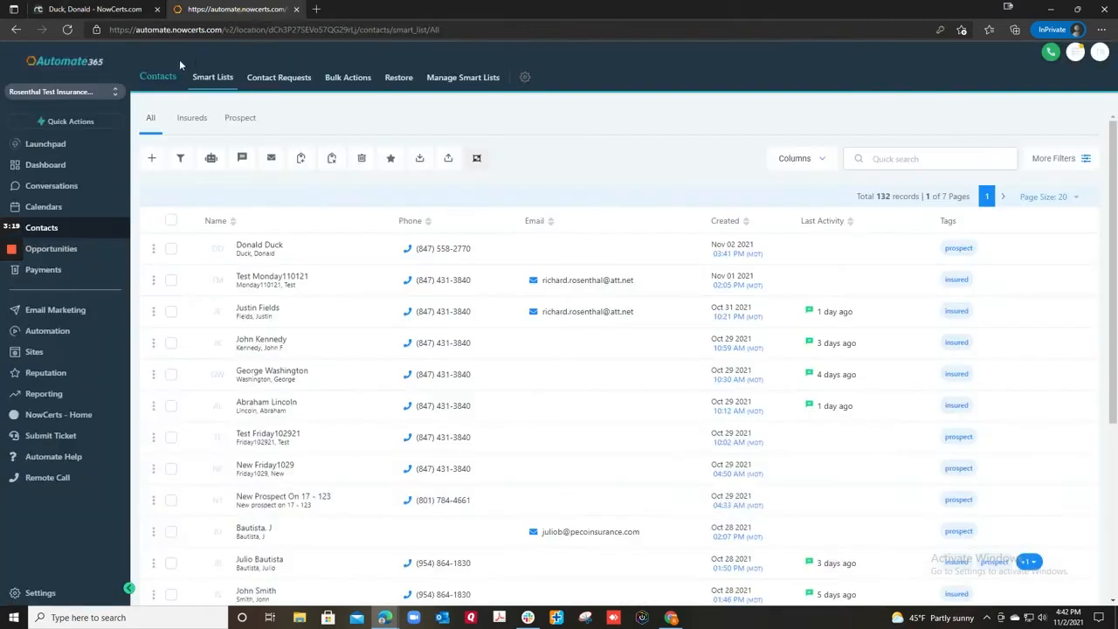
{"action": "left_click", "coordinate": [76, 33]}
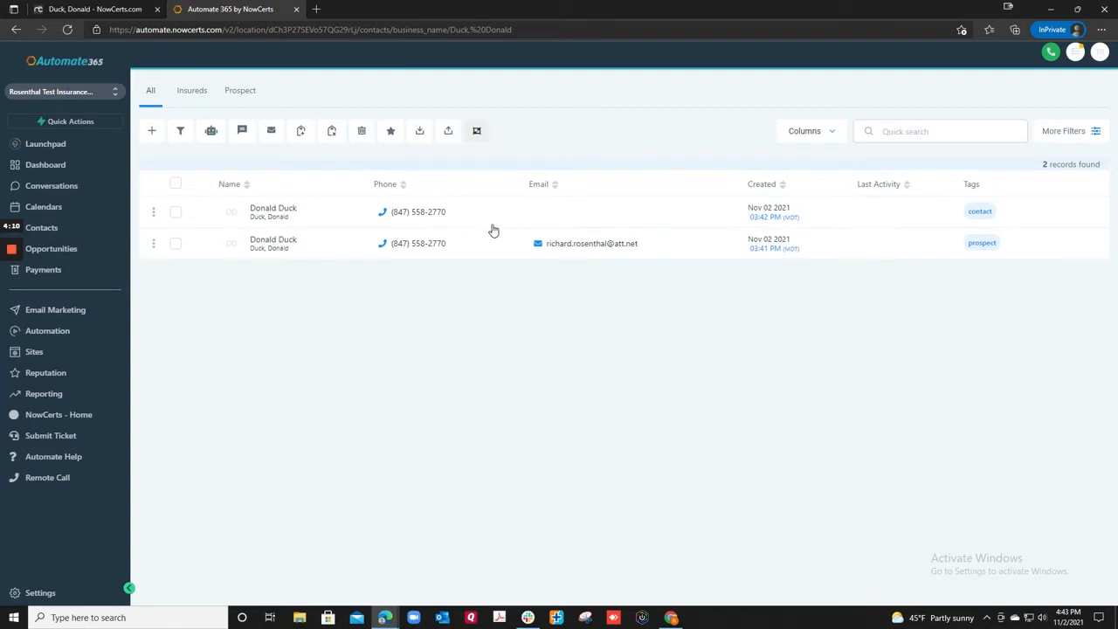
{"action": "left_click", "coordinate": [333, 244]}
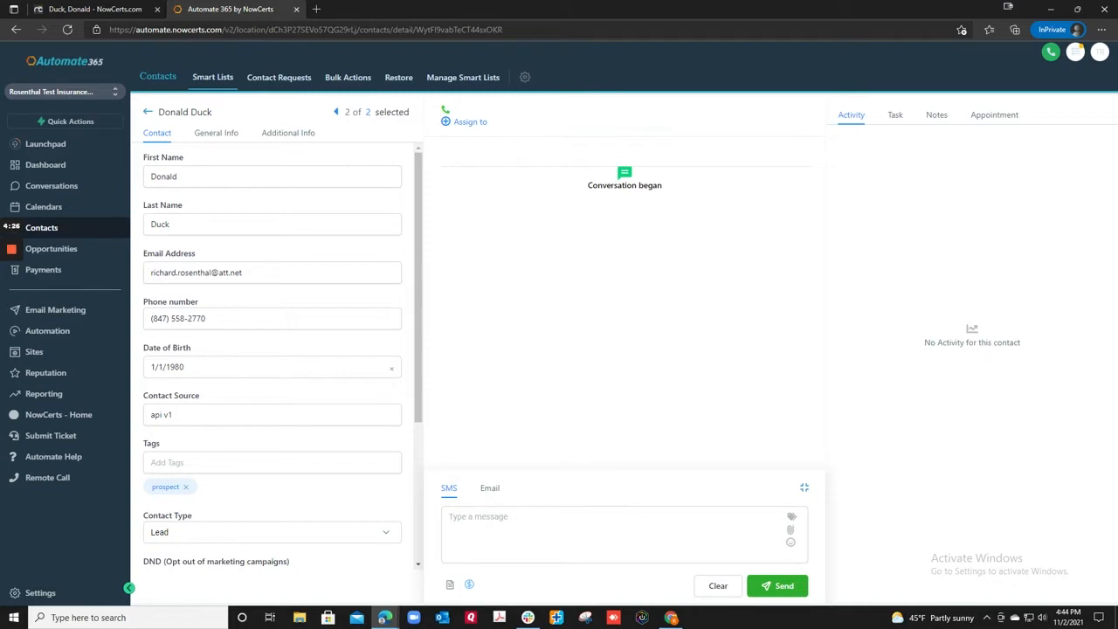
{"action": "left_click", "coordinate": [216, 136]}
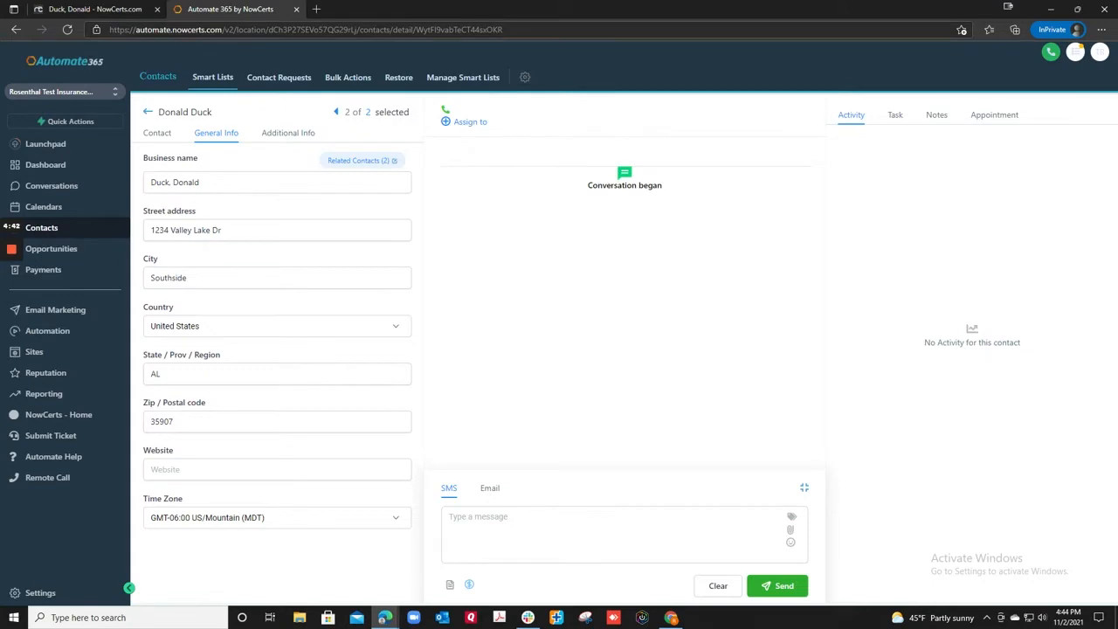
{"action": "left_click", "coordinate": [96, 8]}
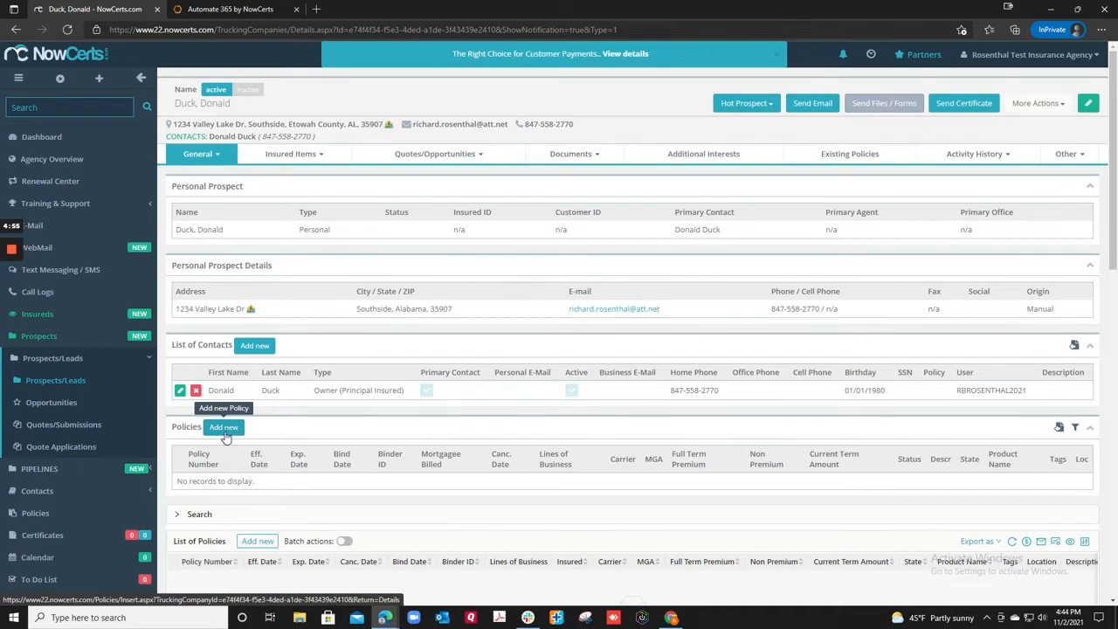
Add policy 12345: Personal Auto, carrier MILBANK INS CO, premium 1000, status Active
{"action": "left_click", "coordinate": [197, 154]}
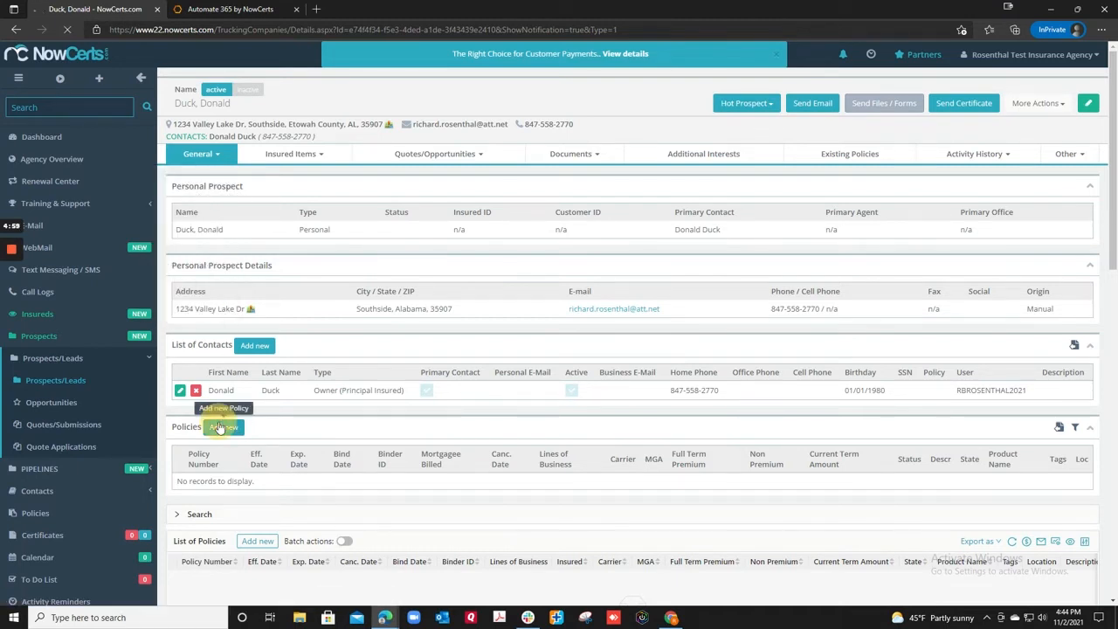
{"action": "left_click", "coordinate": [224, 427]}
{"action": "type", "text": "12345"}
{"action": "left_click", "coordinate": [417, 176]}
{"action": "left_click", "coordinate": [458, 273]}
{"action": "left_click", "coordinate": [882, 152]}
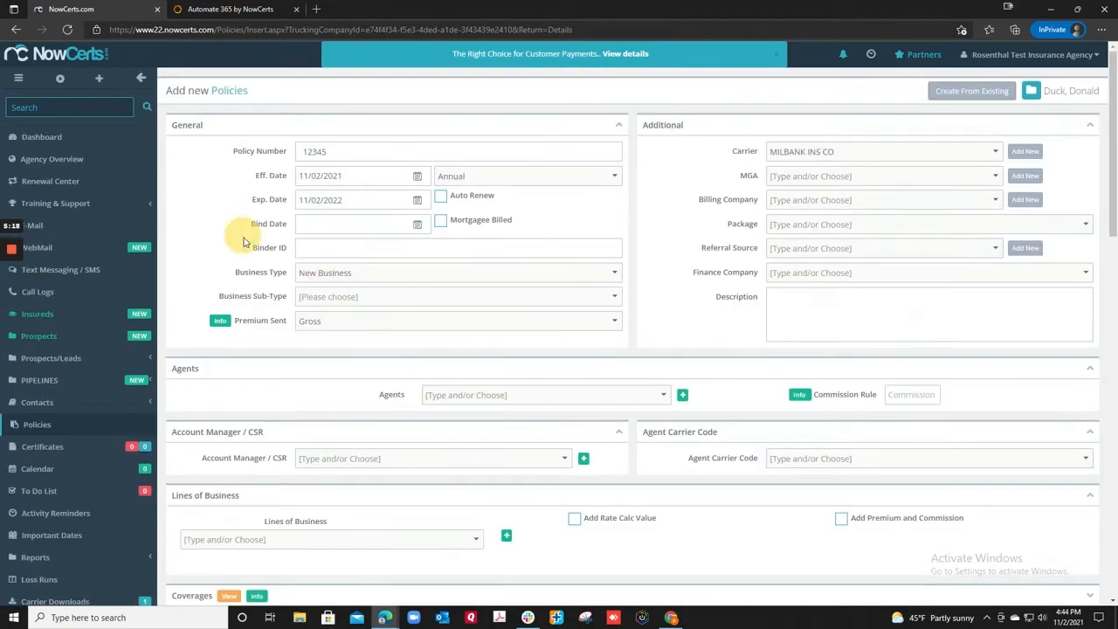
{"action": "left_click", "coordinate": [332, 540]}
{"action": "scroll", "coordinate": [399, 344], "scroll_direction": "down", "scroll_amount": 5}
{"action": "left_click", "coordinate": [437, 518]}
{"action": "type", "text": "1000"}
{"action": "scroll", "coordinate": [336, 373], "scroll_direction": "down", "scroll_amount": 8}
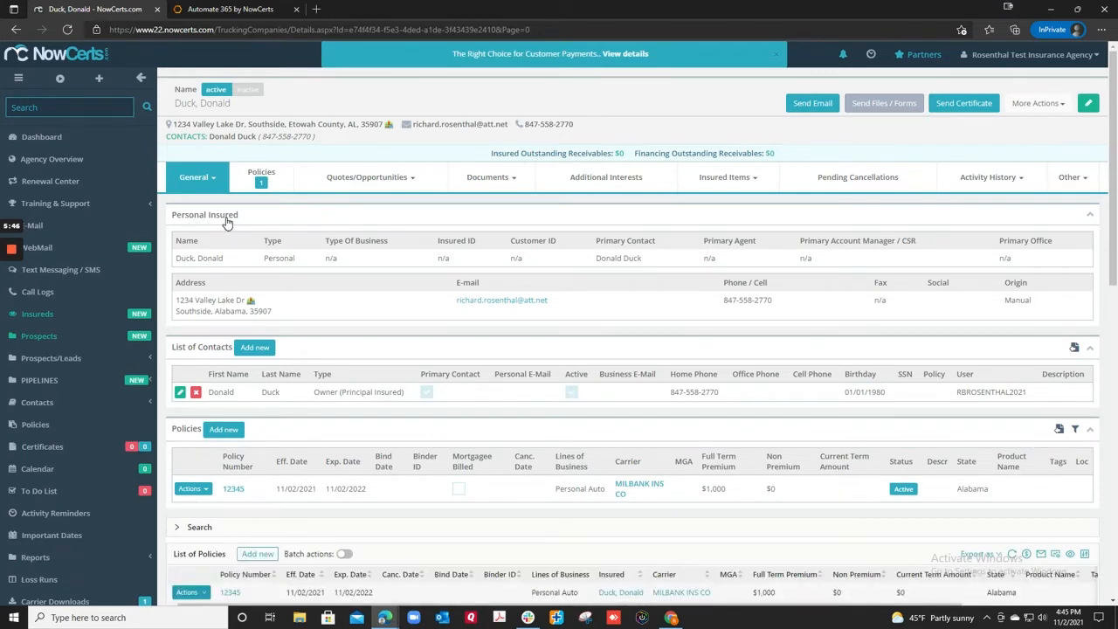
{"action": "left_click", "coordinate": [232, 10]}
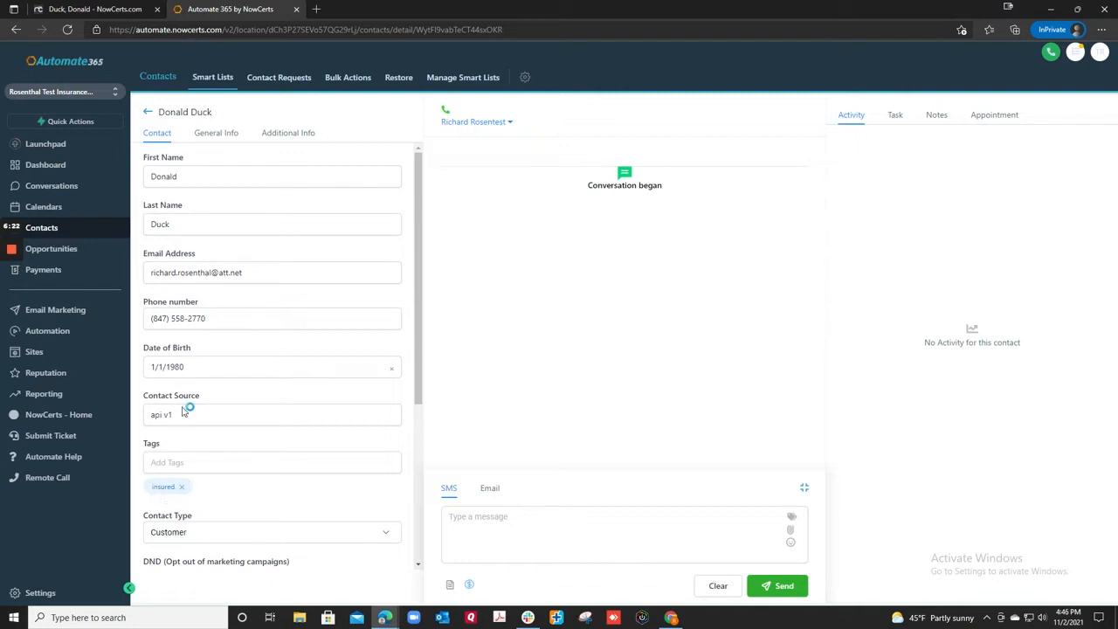
Show the contact's Additional Info with empty fields hidden and scroll through the synced policy data
{"action": "left_click", "coordinate": [289, 136]}
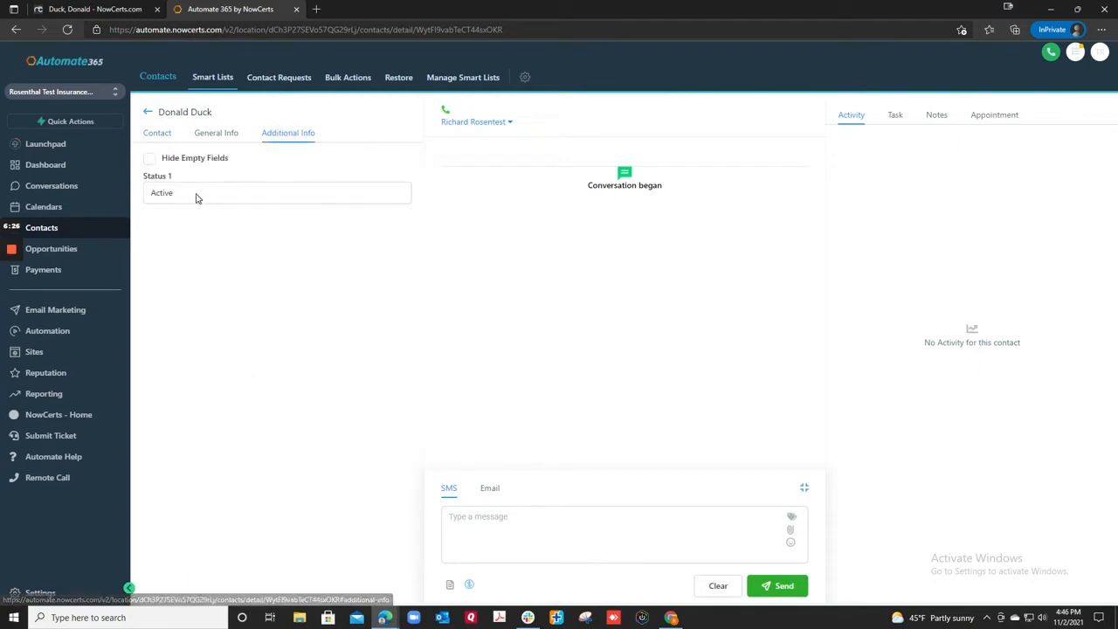
{"action": "left_click", "coordinate": [149, 160]}
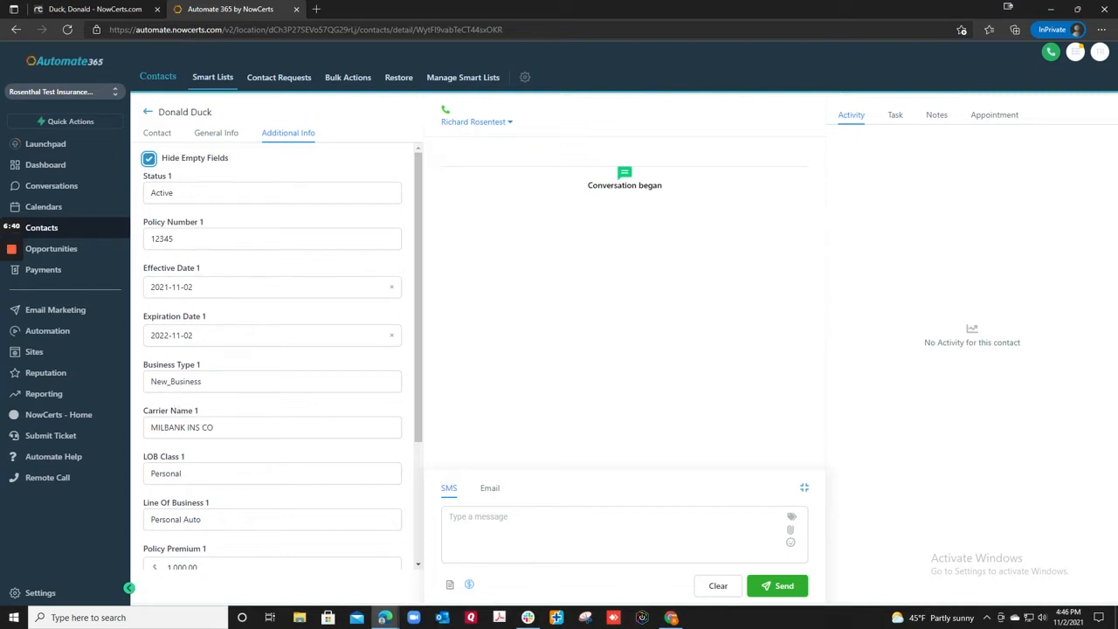
{"action": "scroll", "coordinate": [272, 358], "scroll_direction": "down", "scroll_amount": 3}
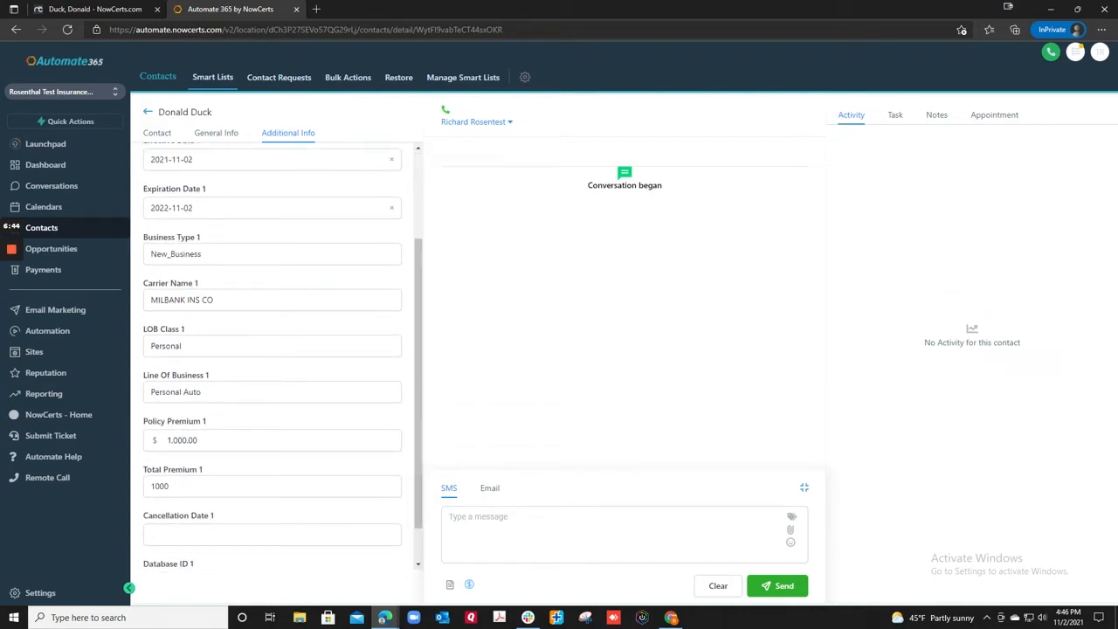
{"action": "scroll", "coordinate": [242, 517], "scroll_direction": "down", "scroll_amount": 1}
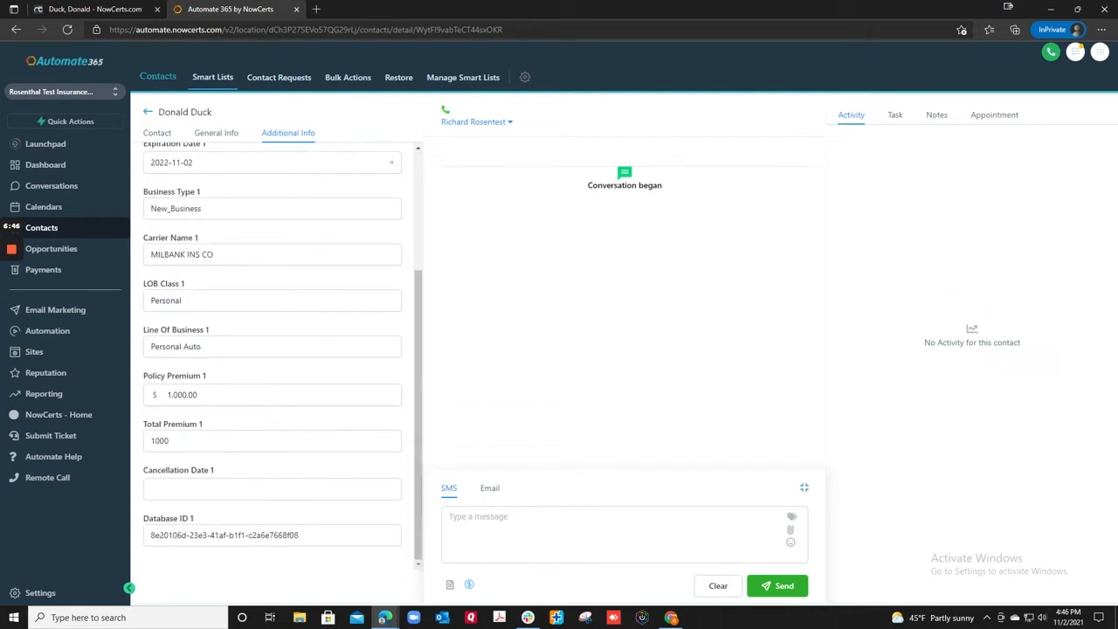
{"action": "scroll", "coordinate": [322, 410], "scroll_direction": "up", "scroll_amount": 4}
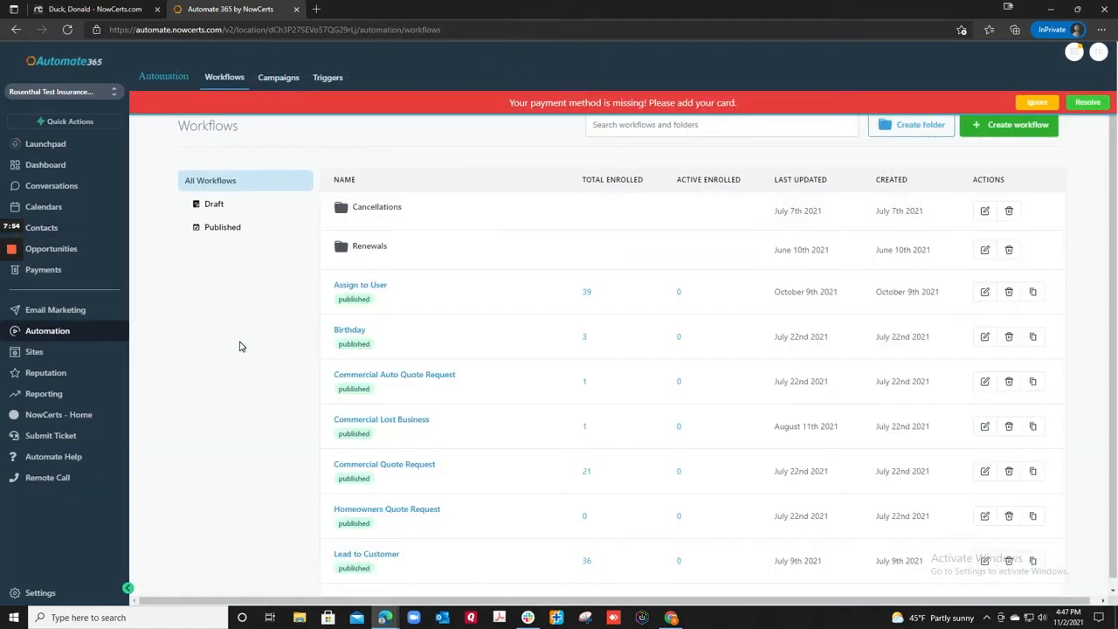
Return to the Automate 365 Contacts list and ignore the missing-payment banner
{"action": "left_click", "coordinate": [39, 230]}
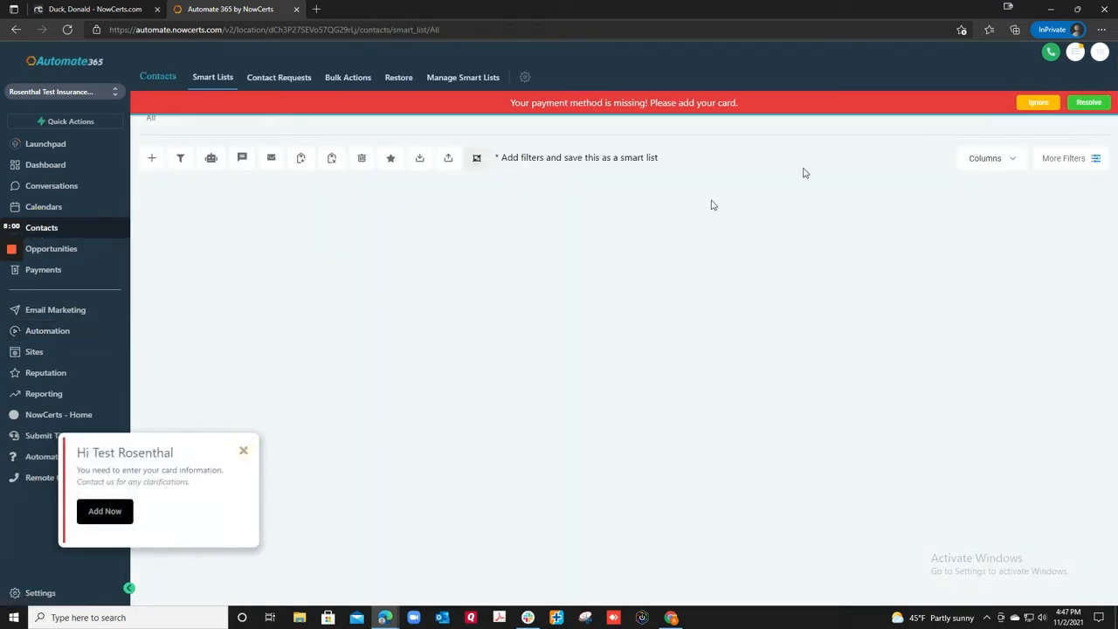
{"action": "left_click", "coordinate": [1038, 103]}
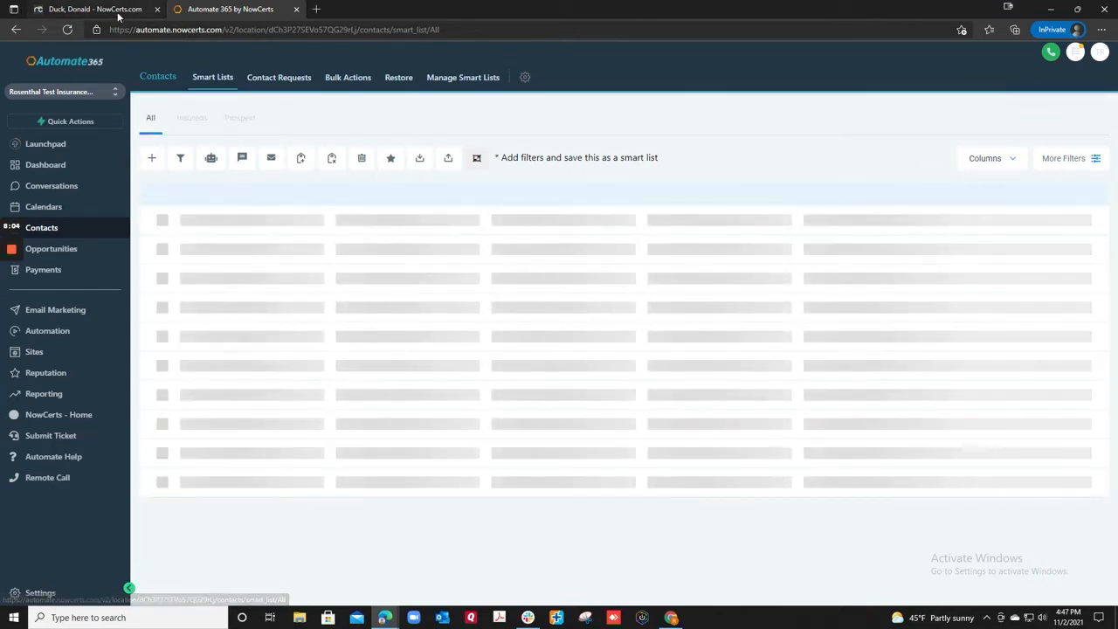
{"action": "left_click", "coordinate": [117, 11]}
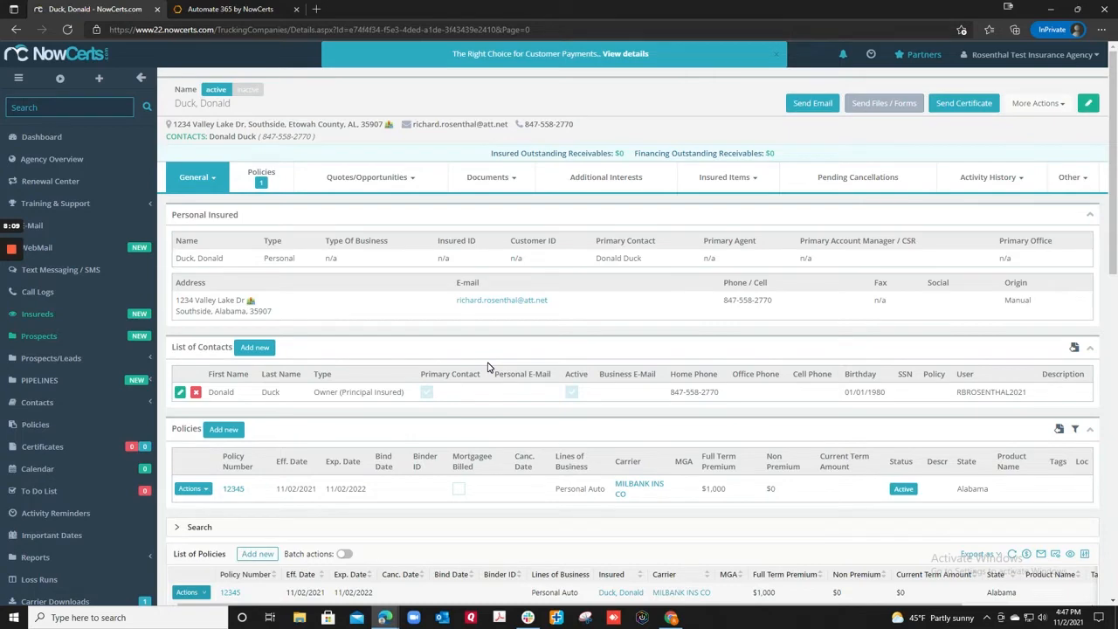
Save a pending cancellation for policy 12345 dated 11/25/2021 with 10-day prior reminders
{"action": "scroll", "coordinate": [624, 463], "scroll_direction": "down", "scroll_amount": 1}
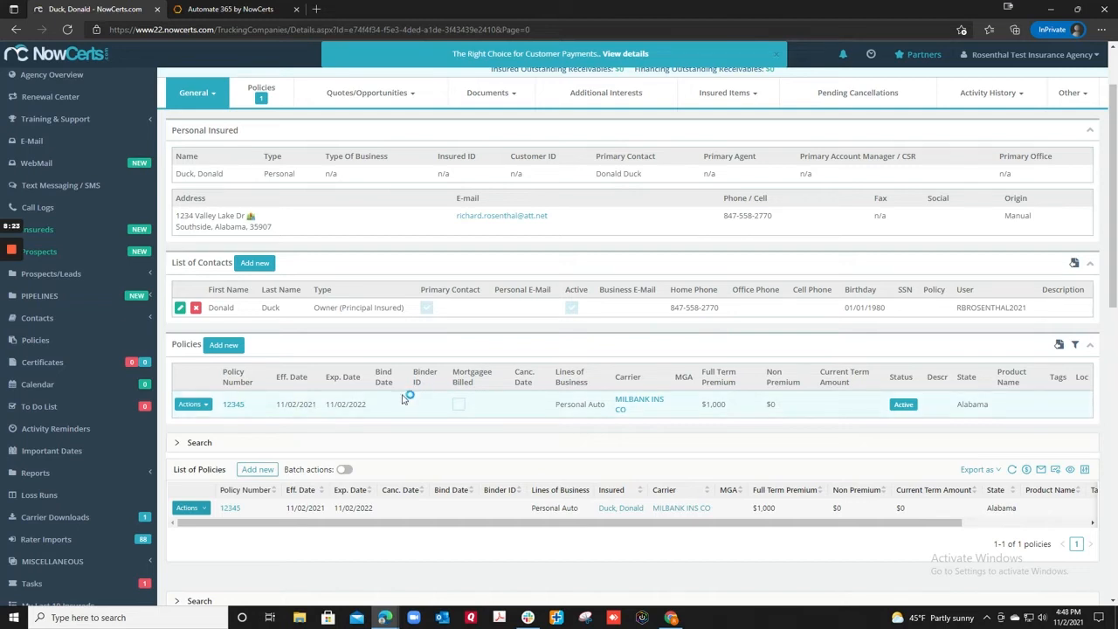
{"action": "scroll", "coordinate": [516, 323], "scroll_direction": "up", "scroll_amount": 1}
{"action": "scroll", "coordinate": [524, 315], "scroll_direction": "down", "scroll_amount": 2}
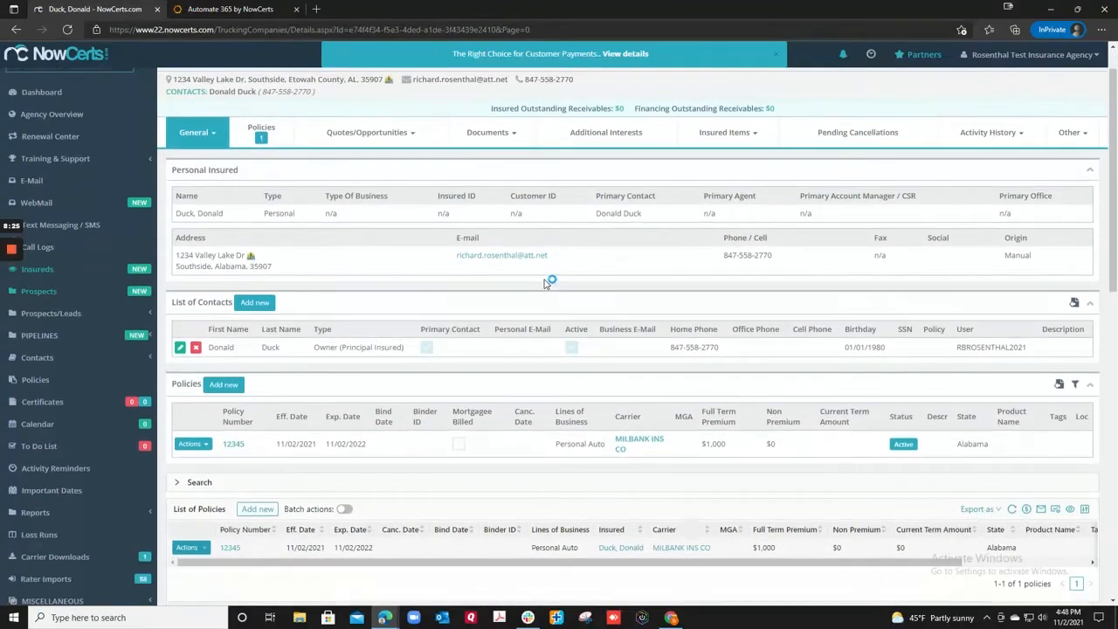
{"action": "scroll", "coordinate": [358, 361], "scroll_direction": "up", "scroll_amount": 2}
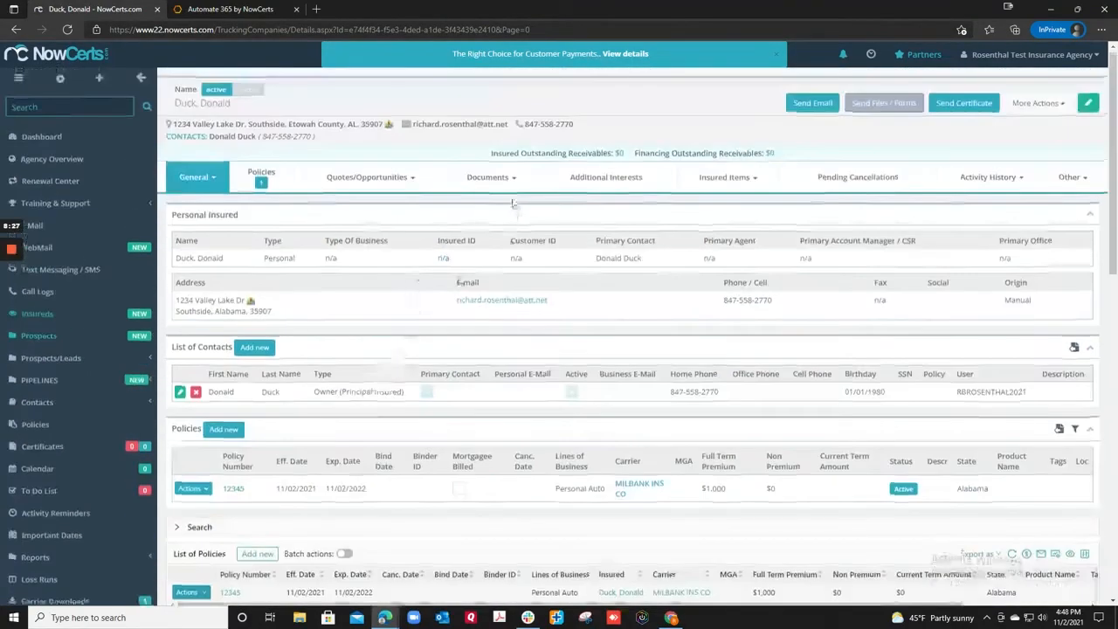
{"action": "mouse_move", "coordinate": [728, 181]}
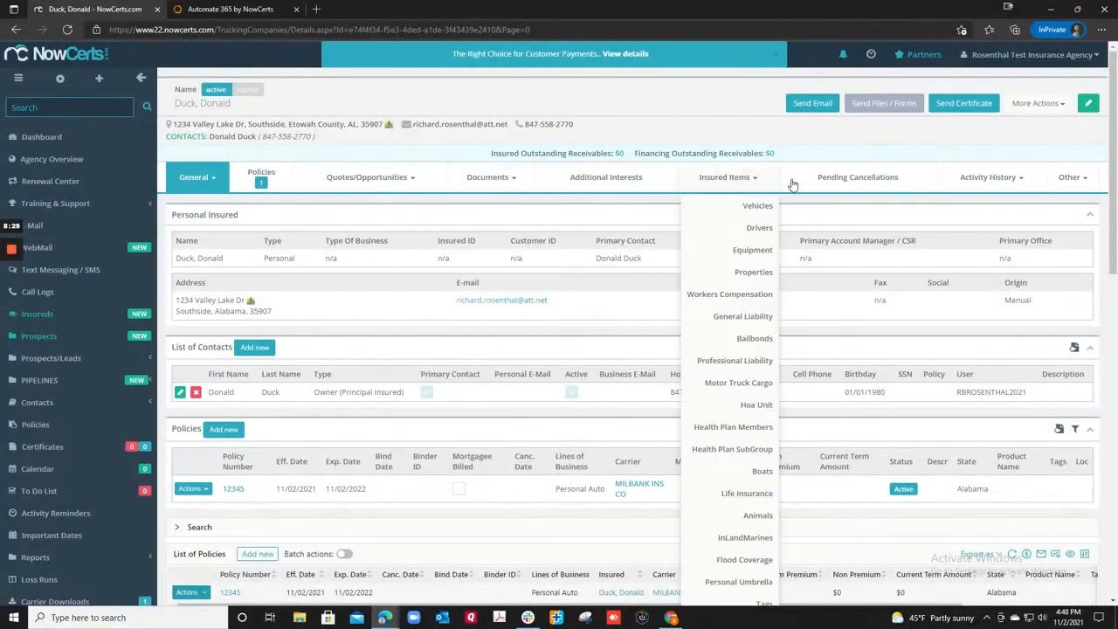
{"action": "left_click", "coordinate": [836, 181]}
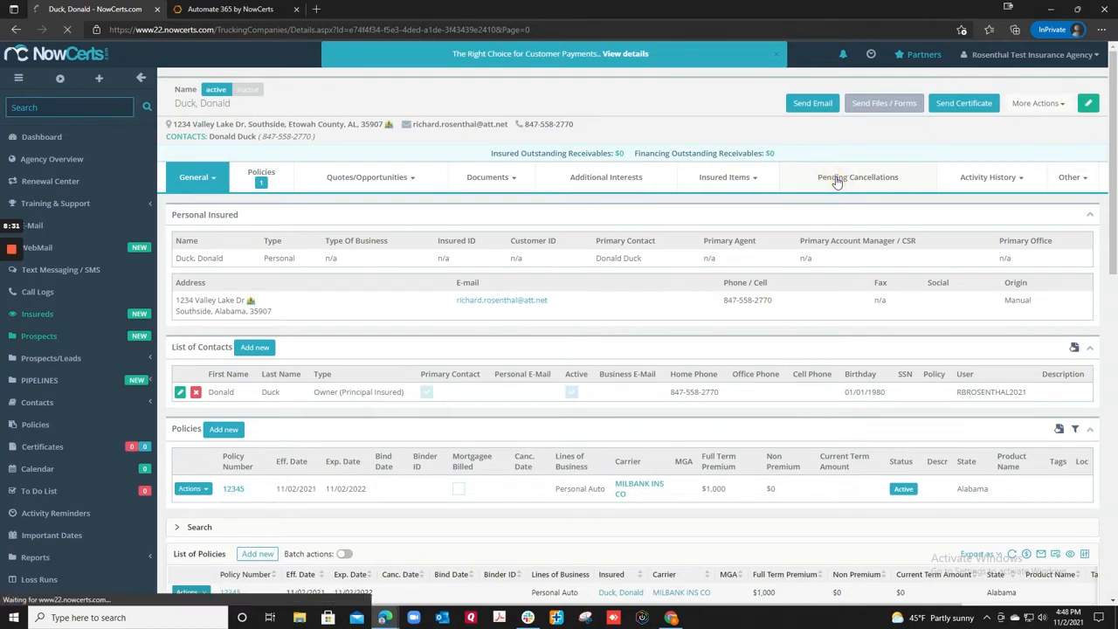
{"action": "left_click", "coordinate": [680, 152]}
{"action": "left_click", "coordinate": [446, 179]}
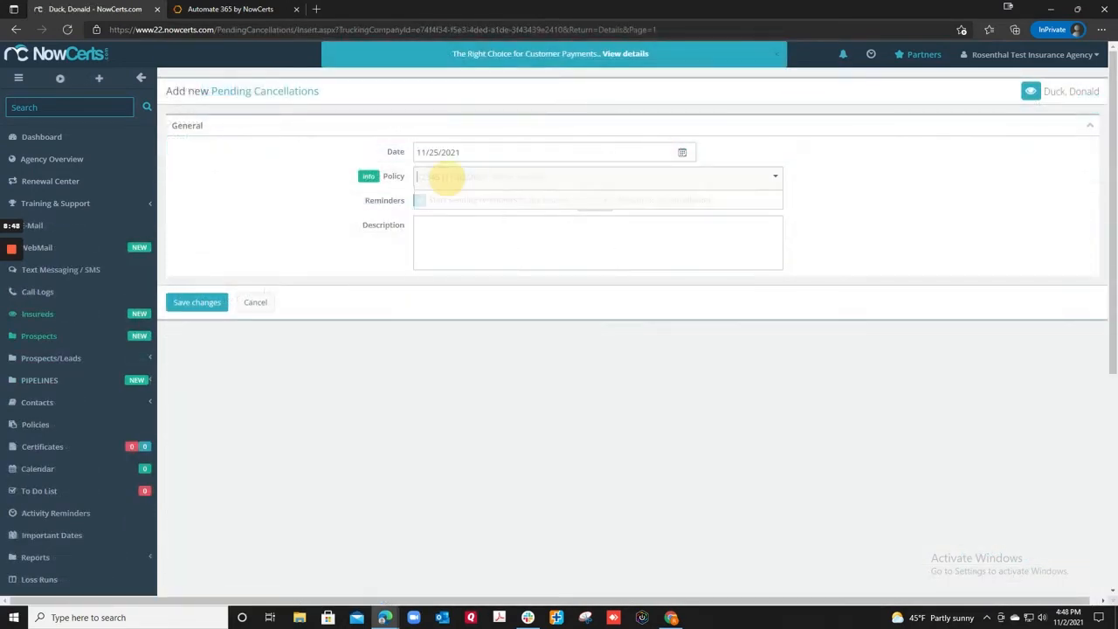
{"action": "left_click", "coordinate": [198, 302]}
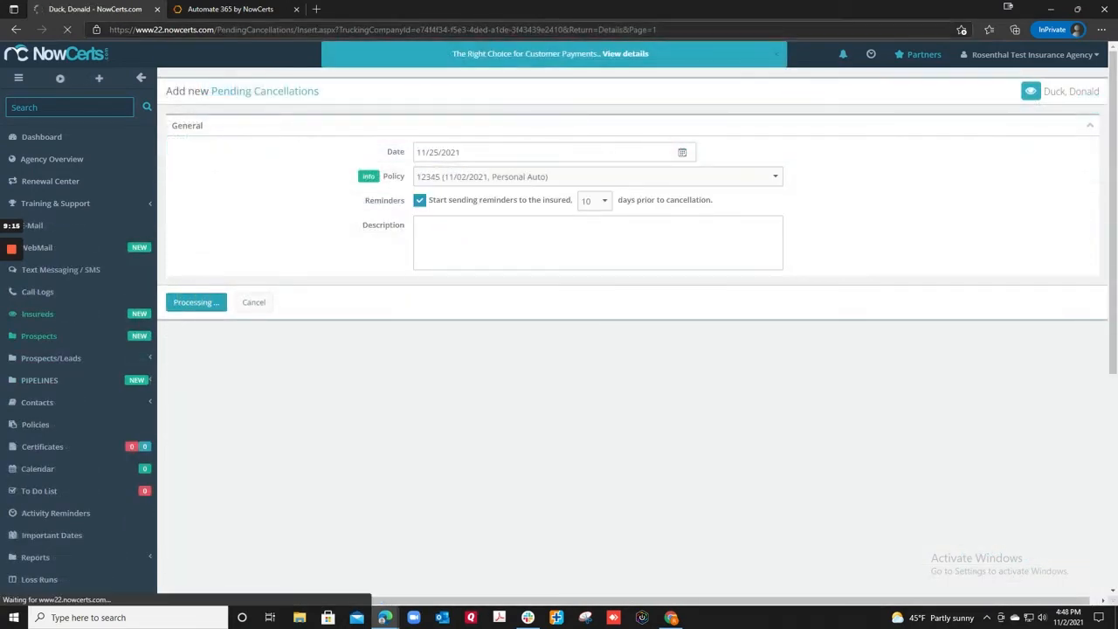
{"action": "left_click", "coordinate": [209, 9]}
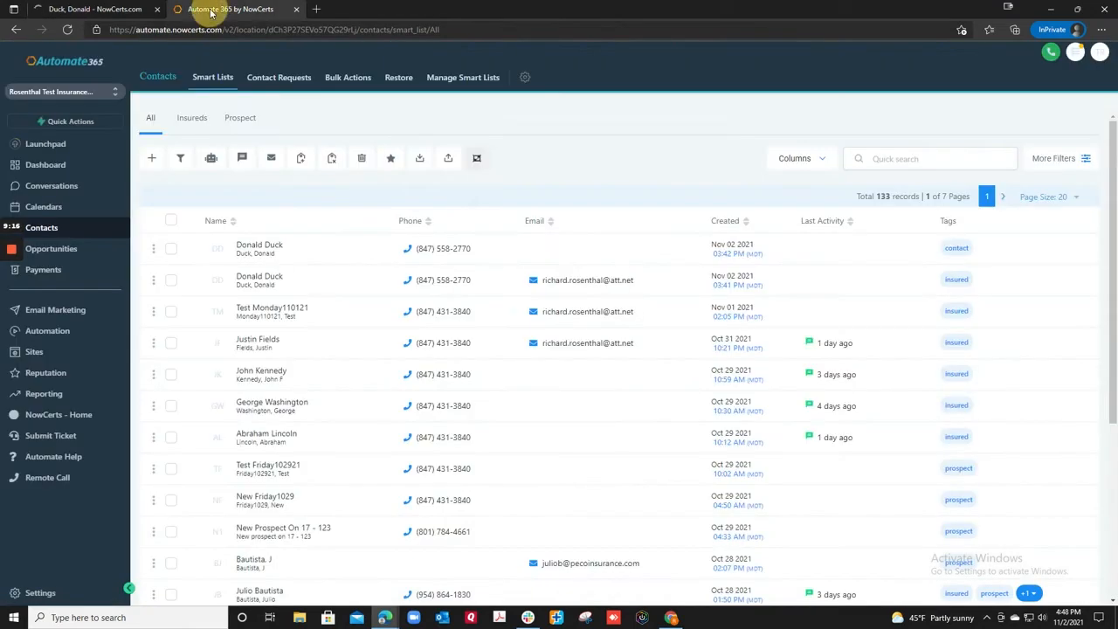
Open the insured's second contact row to see the pending cancellation email and SMS
{"action": "left_click", "coordinate": [310, 289]}
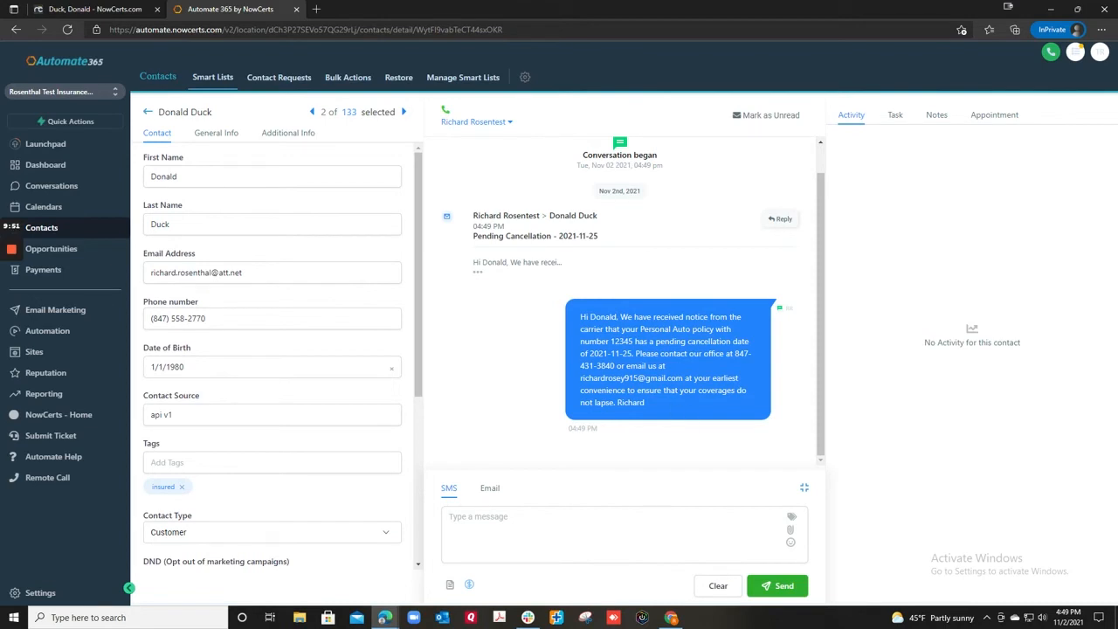
Read the insured's pending cancellation email and check the contact's synced policy fields
{"action": "left_click", "coordinate": [478, 271]}
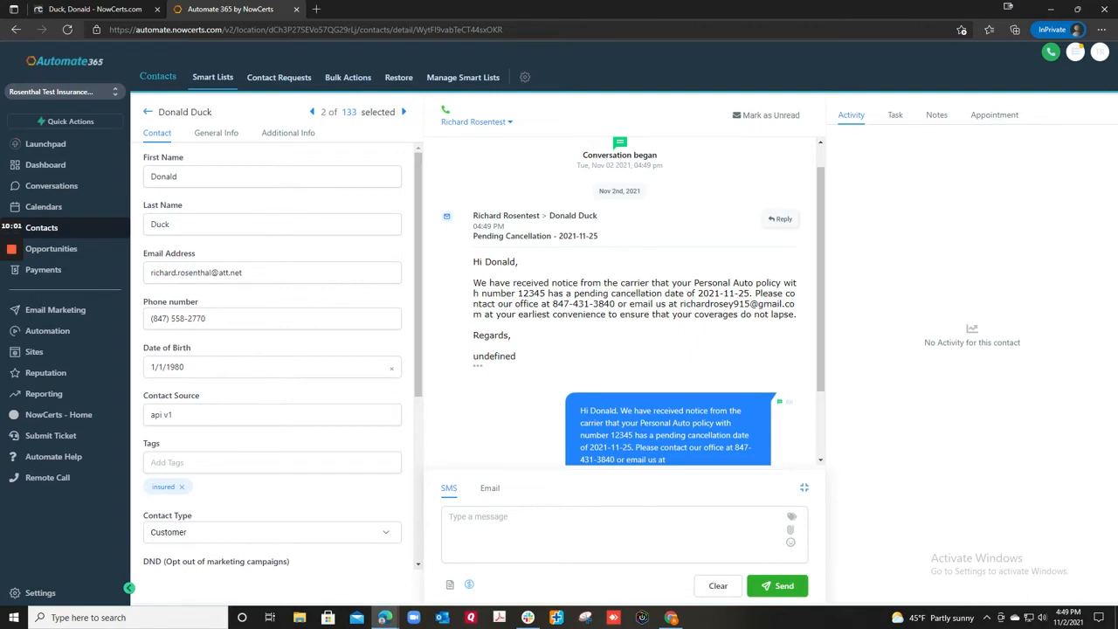
{"action": "scroll", "coordinate": [499, 288], "scroll_direction": "down", "scroll_amount": 2}
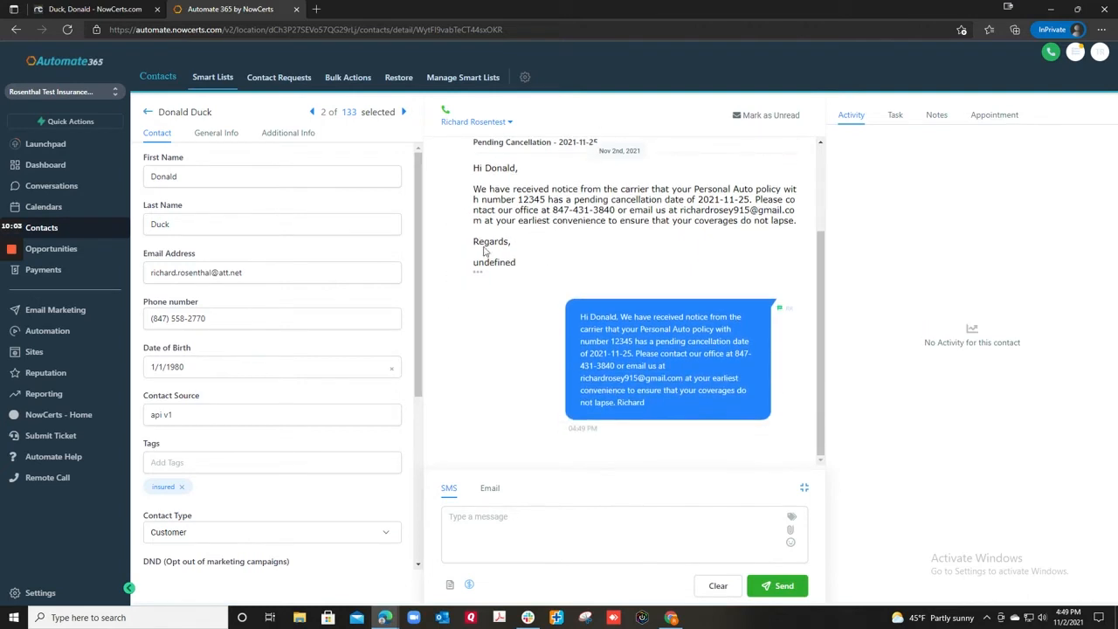
{"action": "left_click", "coordinate": [281, 135]}
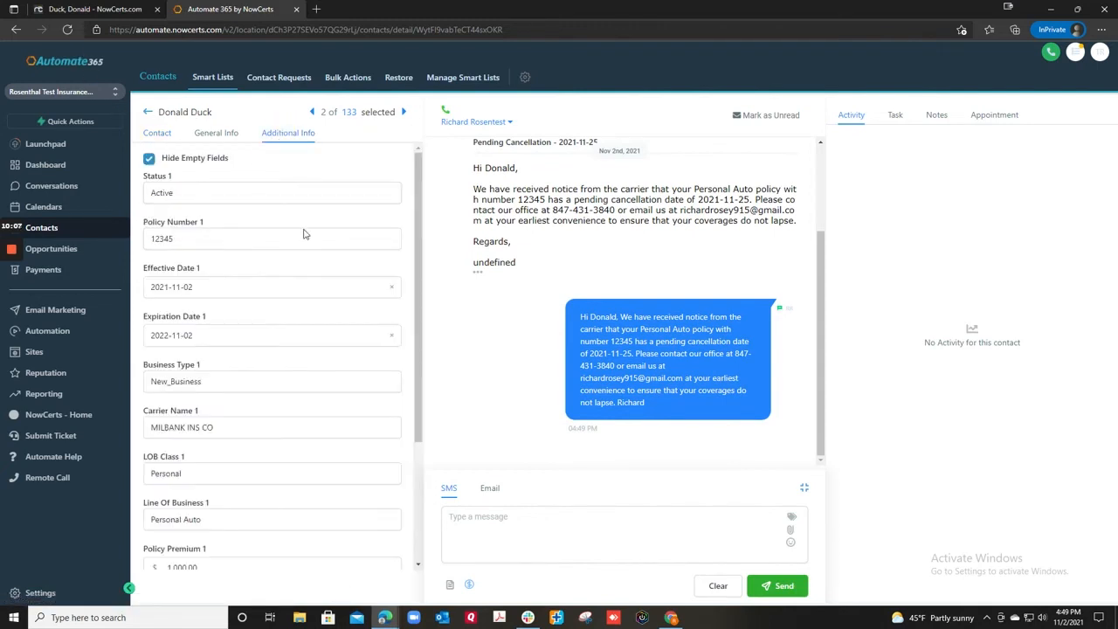
{"action": "scroll", "coordinate": [631, 302], "scroll_direction": "up", "scroll_amount": 2}
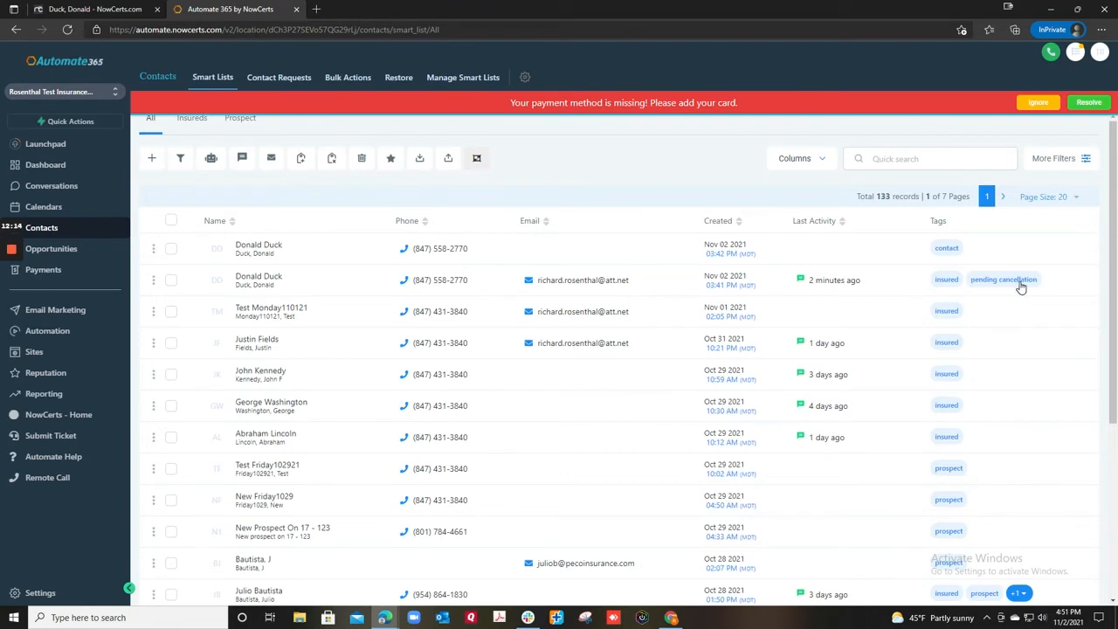
Open the insured's contact record to review its cancellation message, tags and Cancellation Policy 1 workflow
{"action": "left_click", "coordinate": [664, 284]}
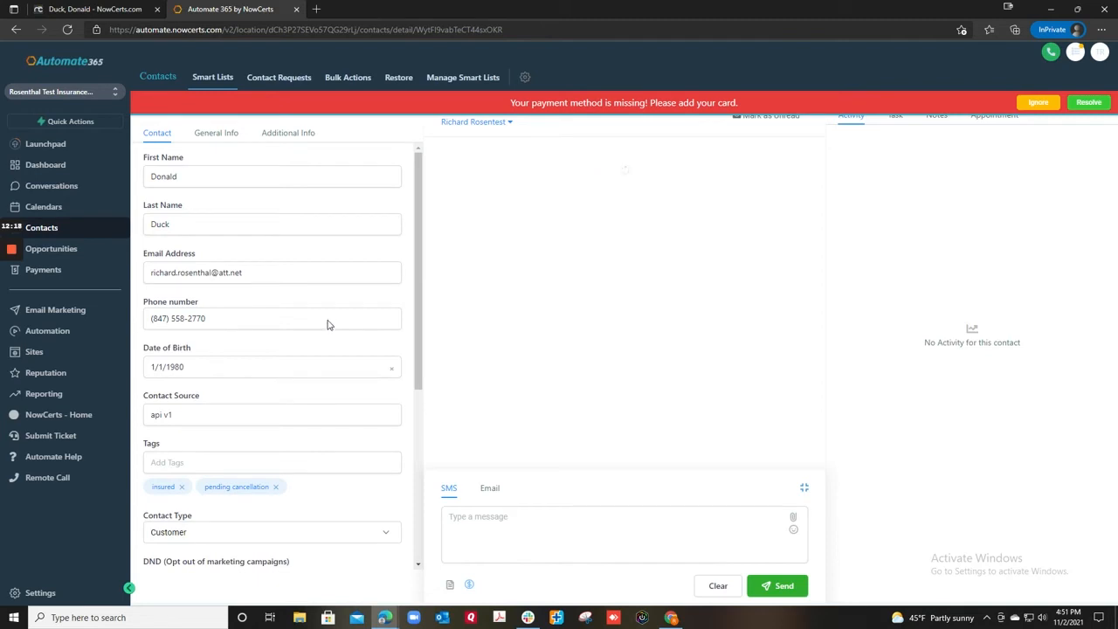
{"action": "scroll", "coordinate": [301, 351], "scroll_direction": "down", "scroll_amount": 2}
{"action": "scroll", "coordinate": [227, 403], "scroll_direction": "down", "scroll_amount": 1}
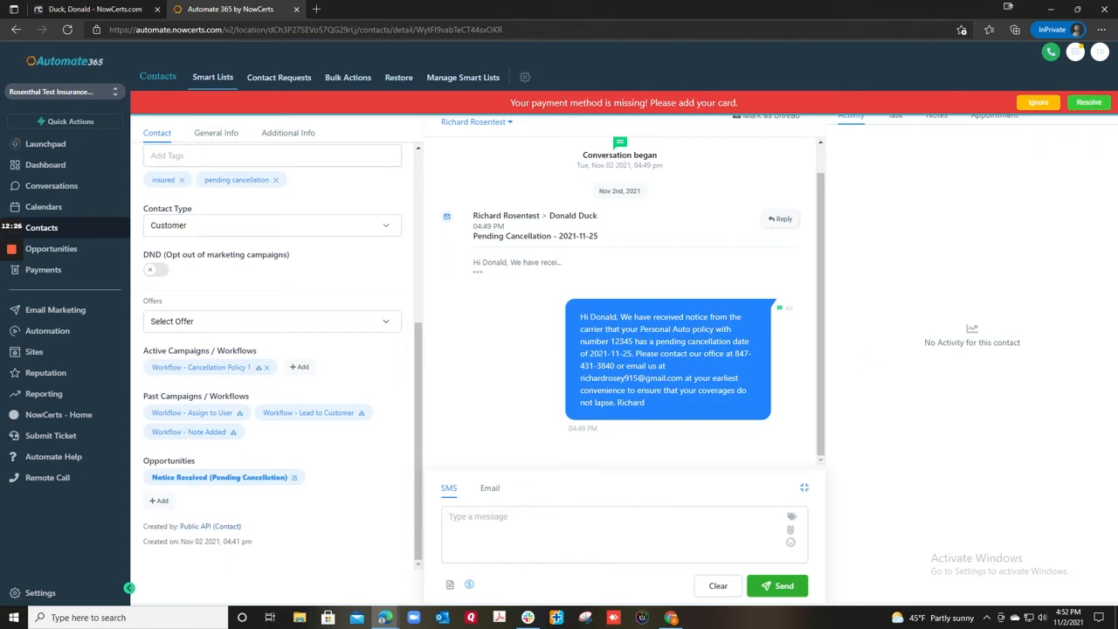
Inspect the Notice Received opportunity without changes and ignore the missing payment warning
{"action": "left_click", "coordinate": [295, 479]}
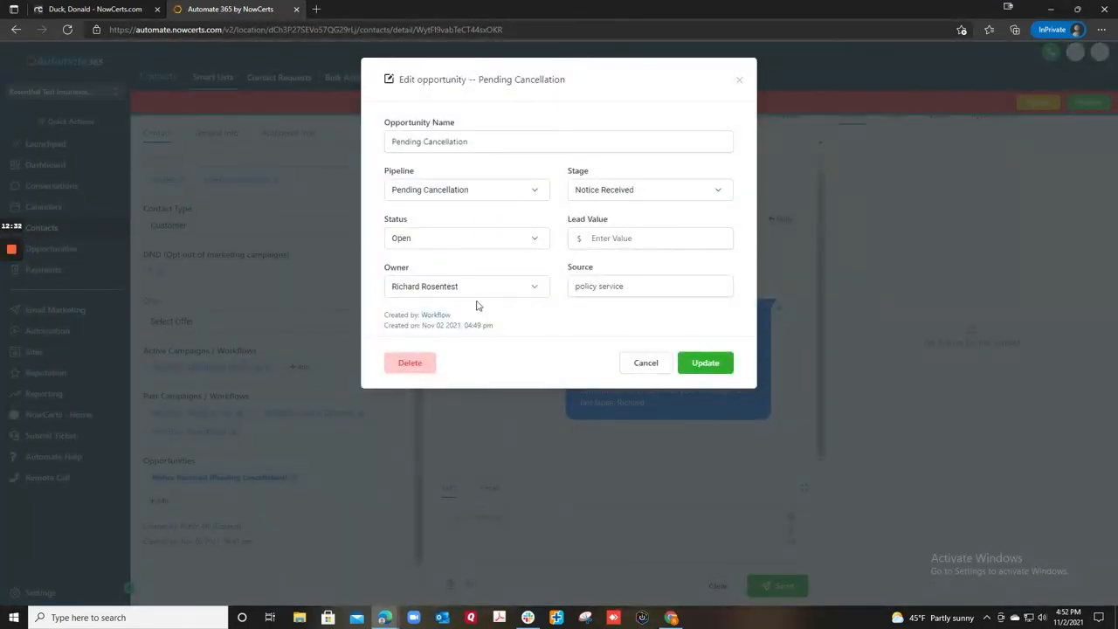
{"action": "left_click", "coordinate": [637, 366]}
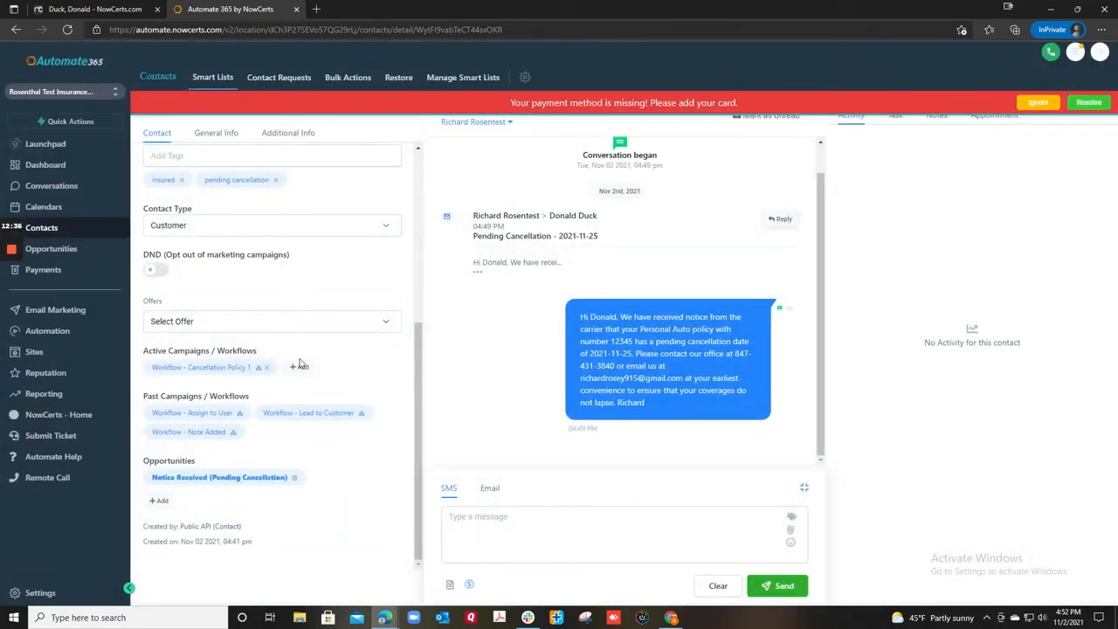
{"action": "scroll", "coordinate": [685, 324], "scroll_direction": "up", "scroll_amount": 1}
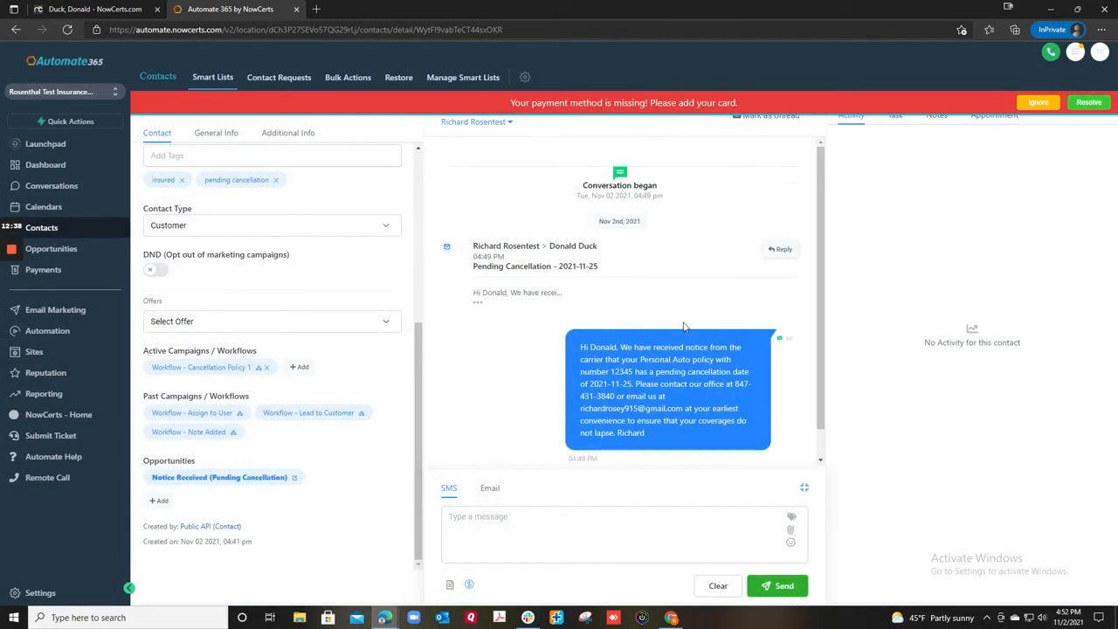
{"action": "left_click", "coordinate": [1038, 103]}
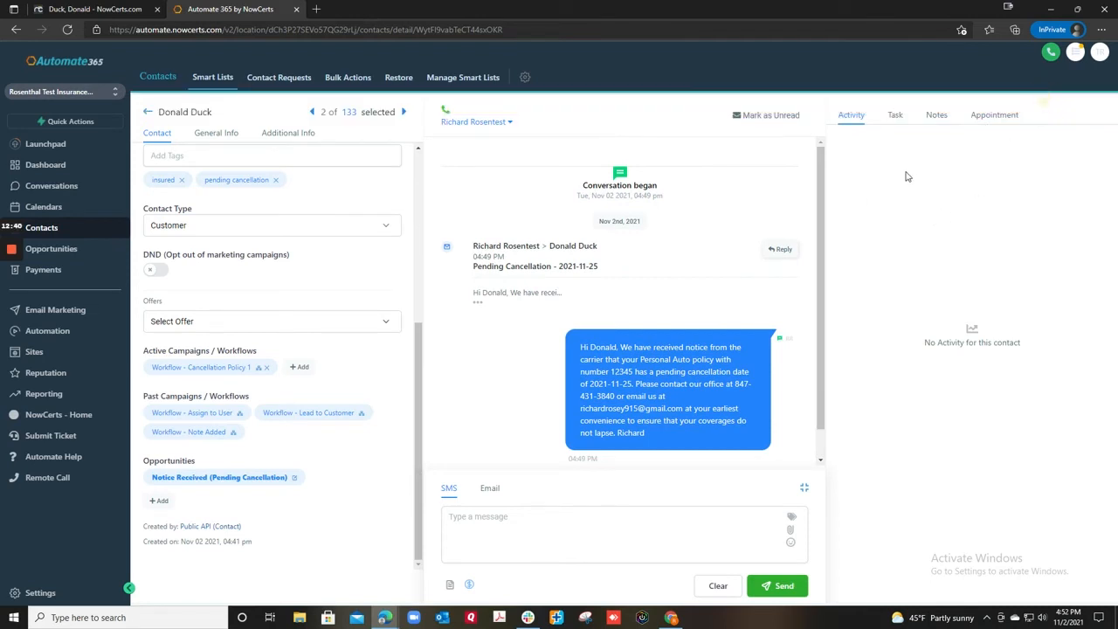
Review the cancellation task, then the note 'Personal Auto – Cancellation Date: 2021-11-25'
{"action": "left_click", "coordinate": [896, 116]}
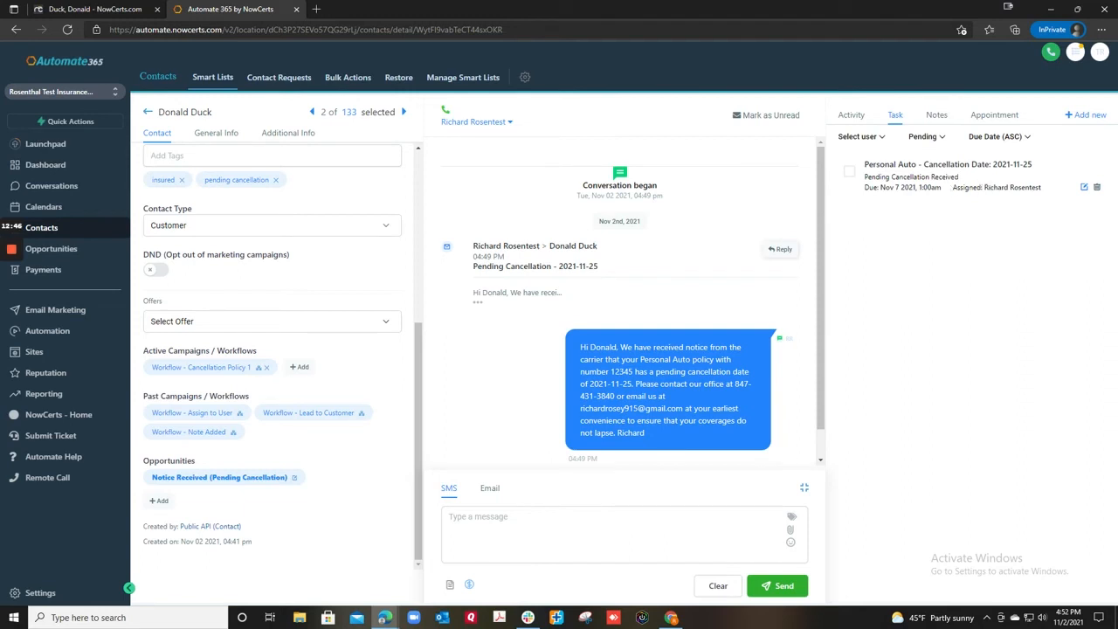
{"action": "left_click", "coordinate": [936, 115]}
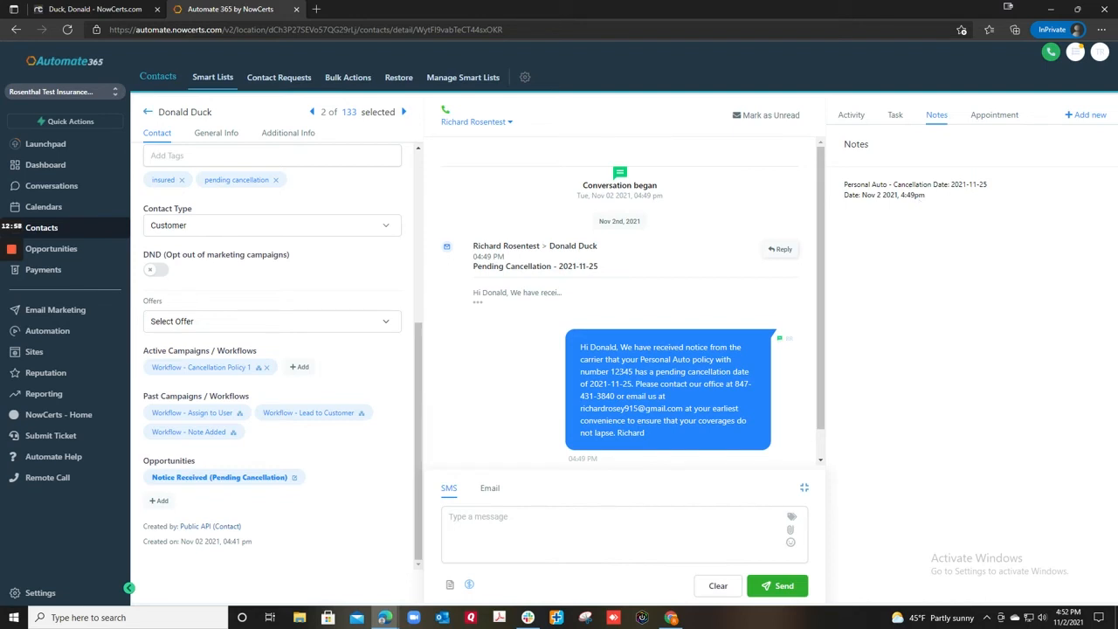
In NowCerts, review the insured's general information and policy 12345, then show the Pending Cancellations tab
{"action": "left_click", "coordinate": [75, 10]}
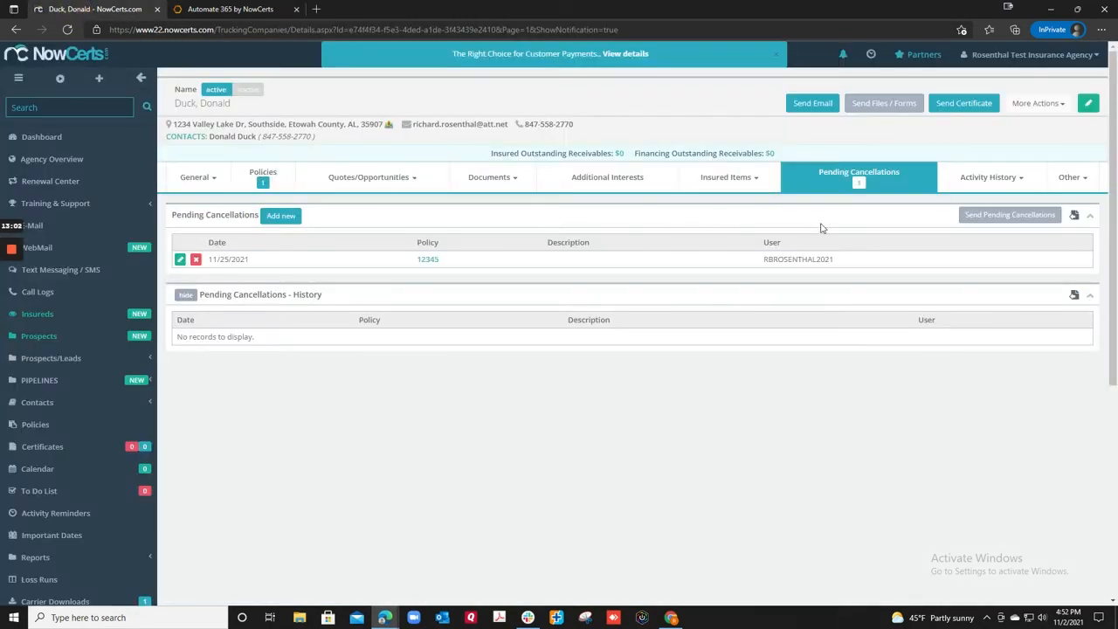
{"action": "mouse_move", "coordinate": [207, 188]}
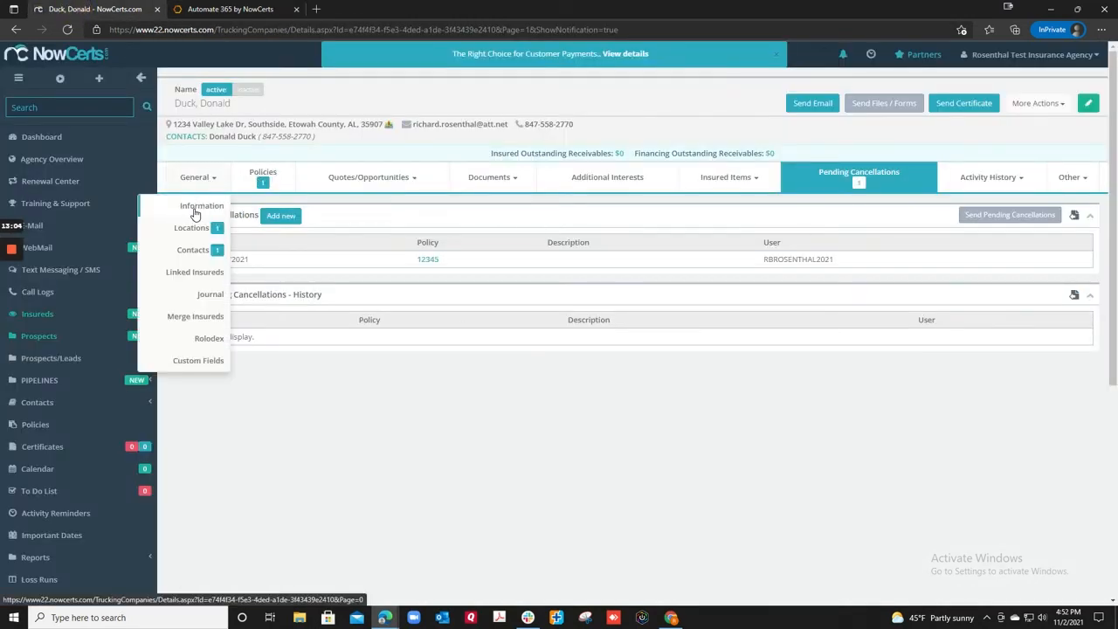
{"action": "left_click", "coordinate": [202, 208]}
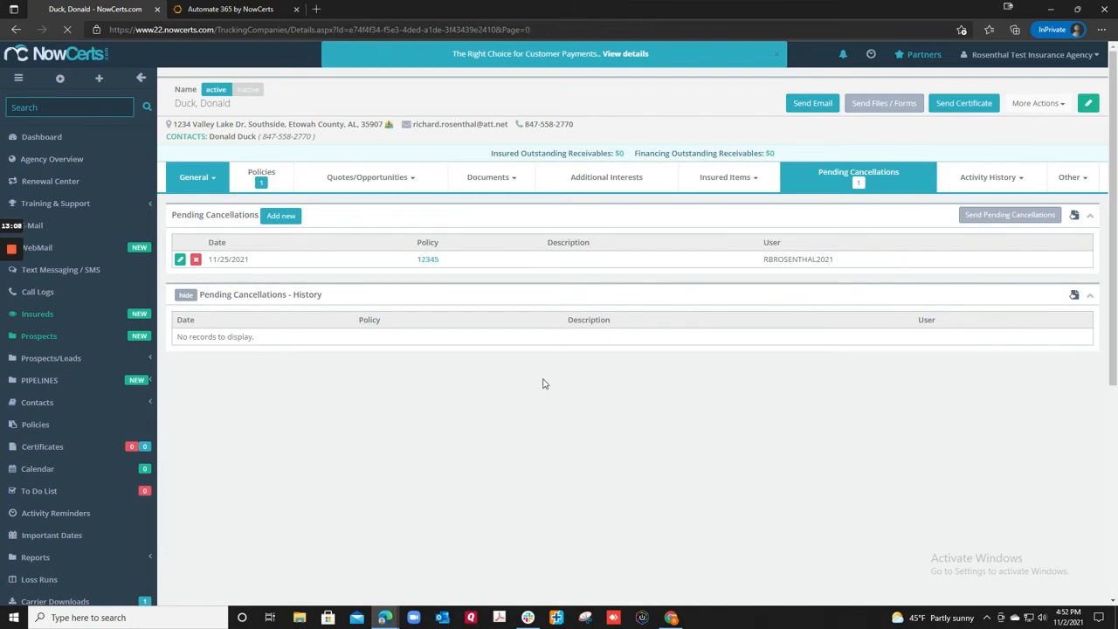
{"action": "scroll", "coordinate": [903, 394], "scroll_direction": "down", "scroll_amount": 15}
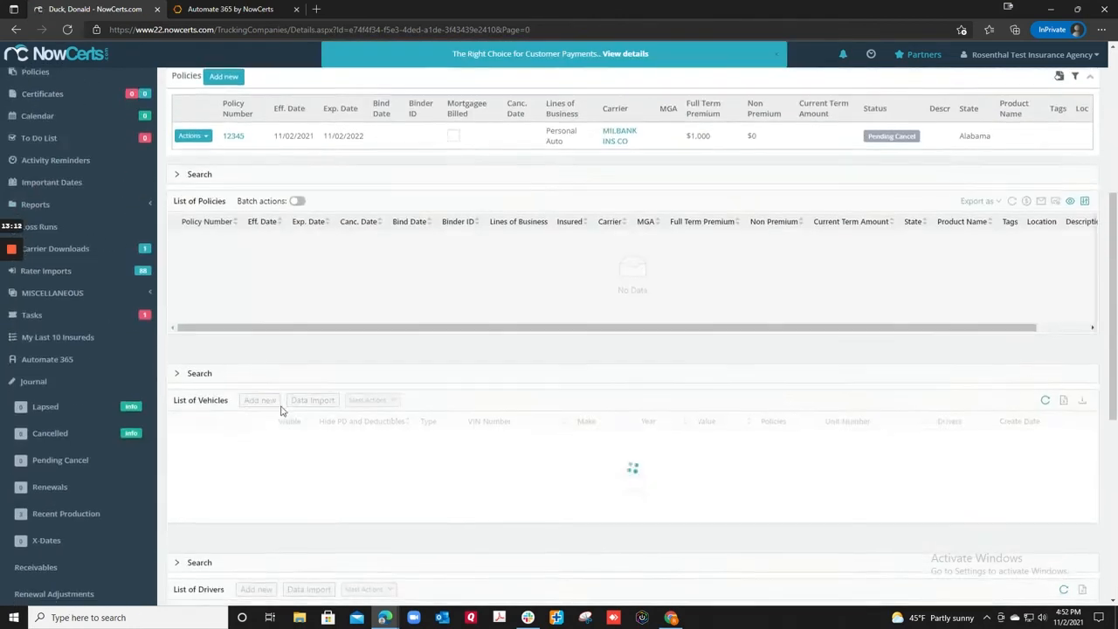
{"action": "left_click", "coordinate": [1080, 441]}
{"action": "left_click", "coordinate": [812, 352]}
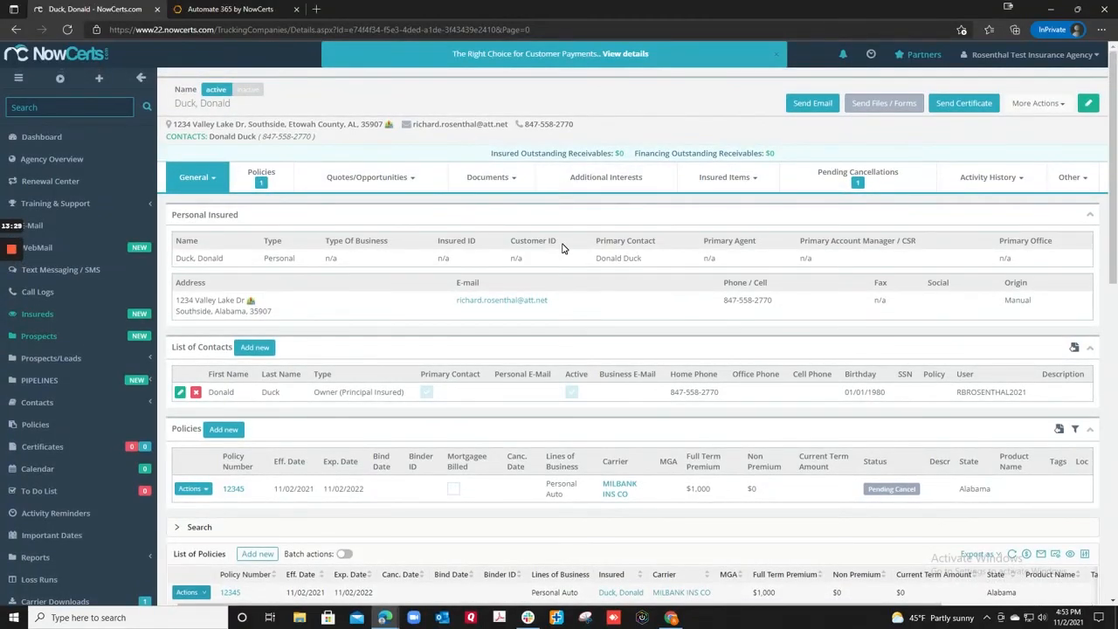
{"action": "left_click", "coordinate": [831, 187]}
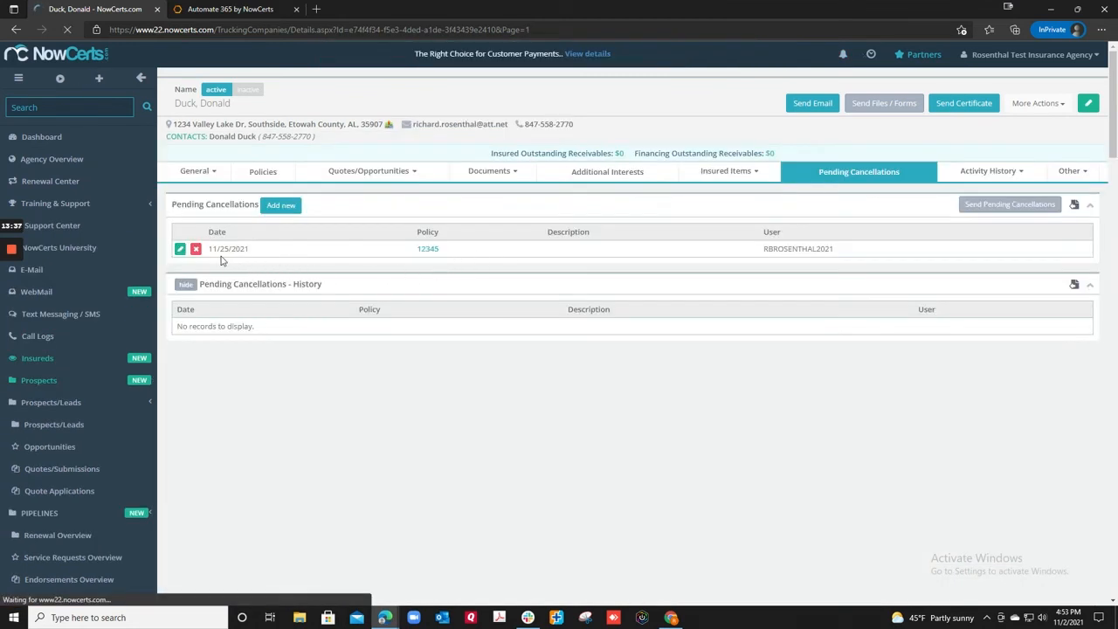
Archive the 11/25/2021 pending cancellation on policy 12345, then return to the Automate 365 contact
{"action": "left_click", "coordinate": [195, 259]}
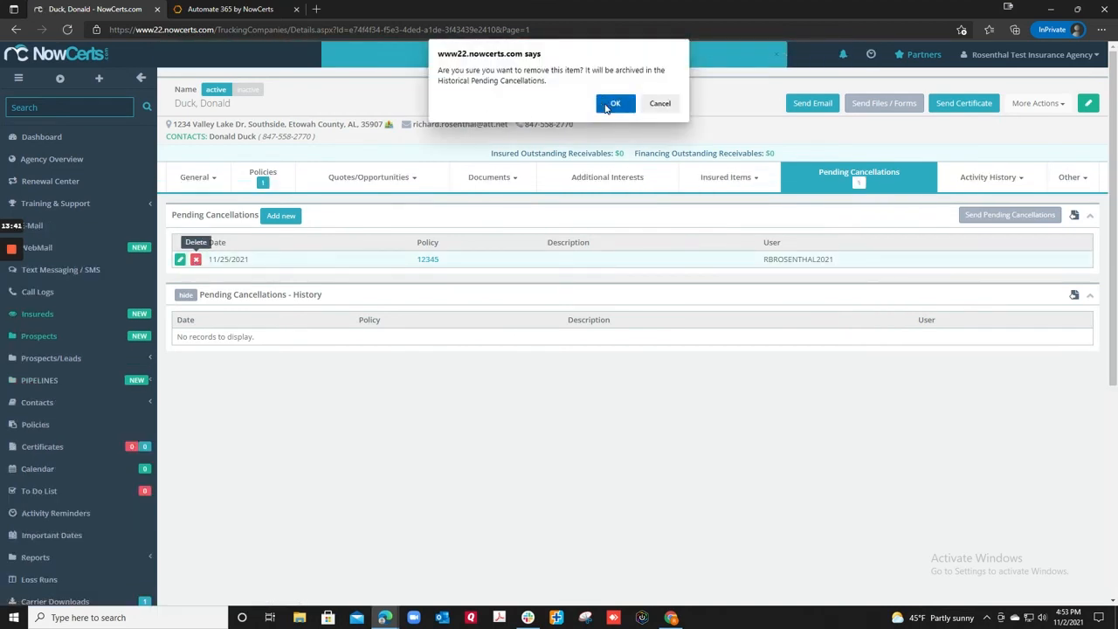
{"action": "left_click", "coordinate": [609, 105]}
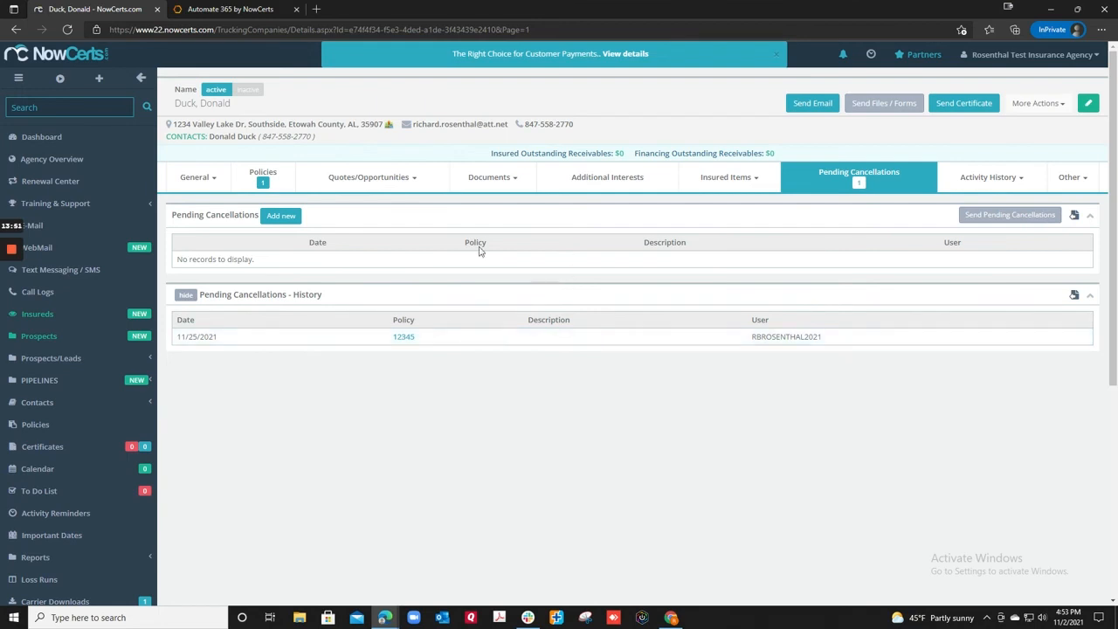
{"action": "left_click", "coordinate": [236, 10]}
{"action": "scroll", "coordinate": [242, 191], "scroll_direction": "up", "scroll_amount": 5}
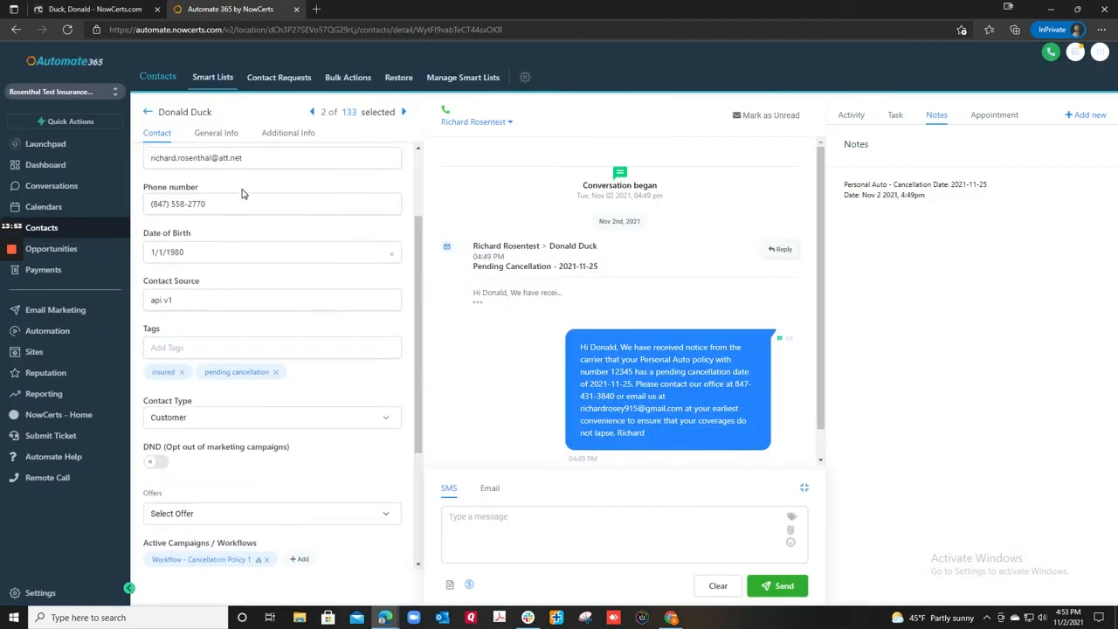
{"action": "left_click", "coordinate": [67, 32]}
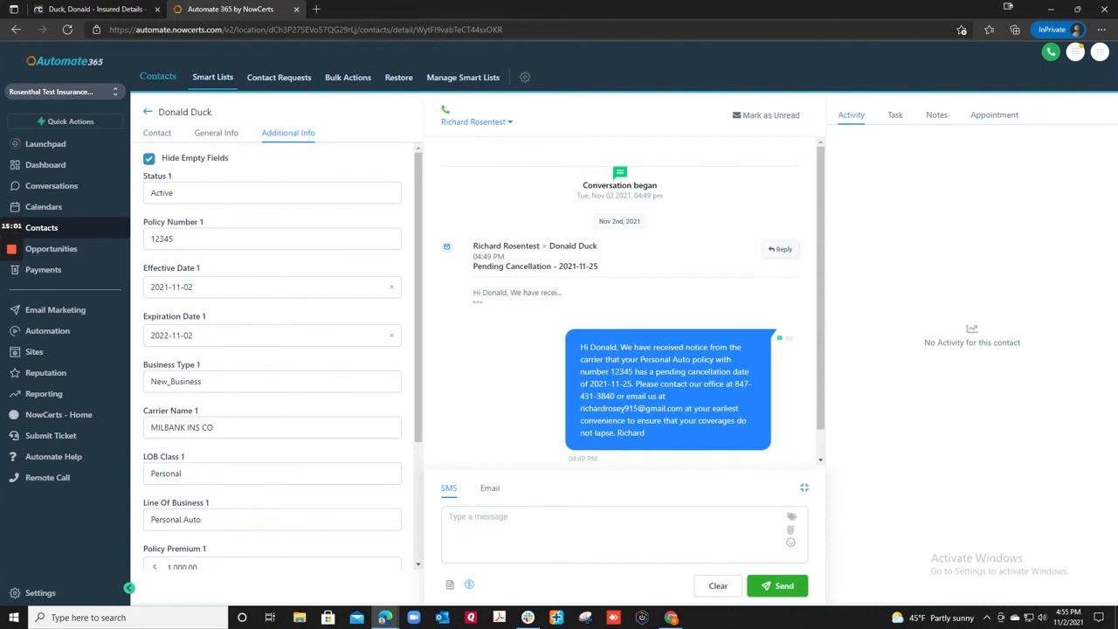
{"action": "scroll", "coordinate": [262, 349], "scroll_direction": "down", "scroll_amount": 3}
{"action": "scroll", "coordinate": [175, 175], "scroll_direction": "up", "scroll_amount": 3}
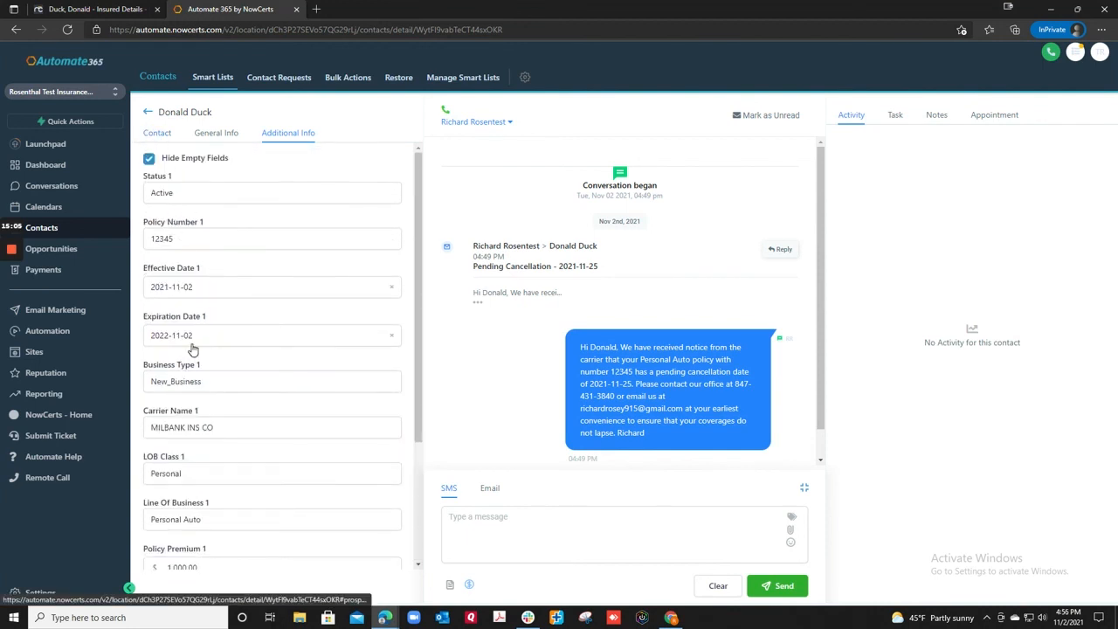
{"action": "scroll", "coordinate": [222, 478], "scroll_direction": "down", "scroll_amount": 3}
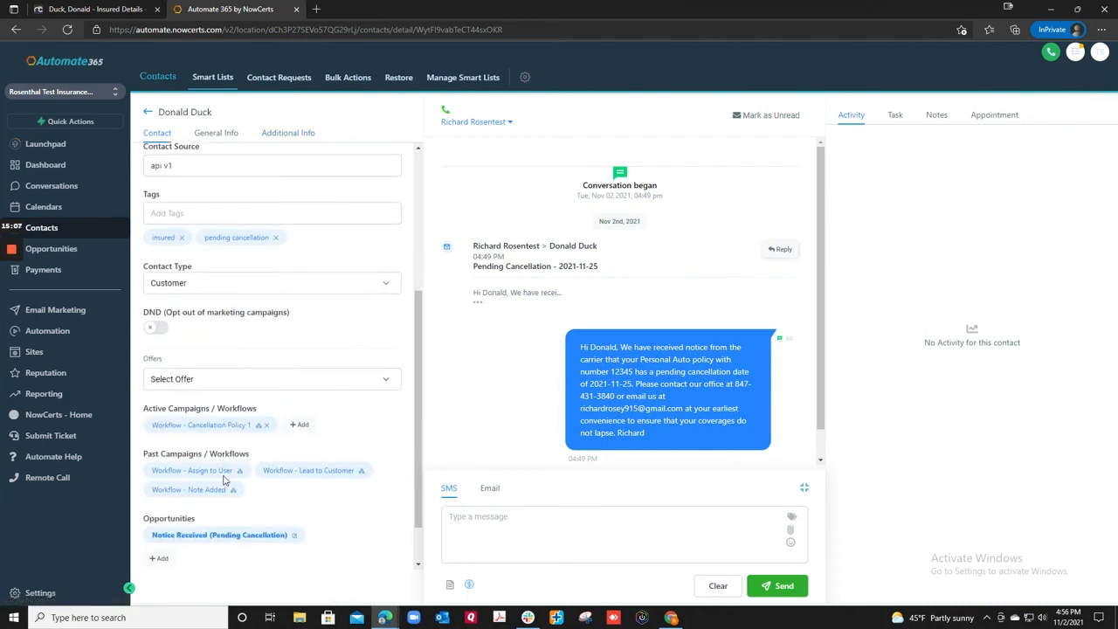
{"action": "scroll", "coordinate": [225, 479], "scroll_direction": "down", "scroll_amount": 1}
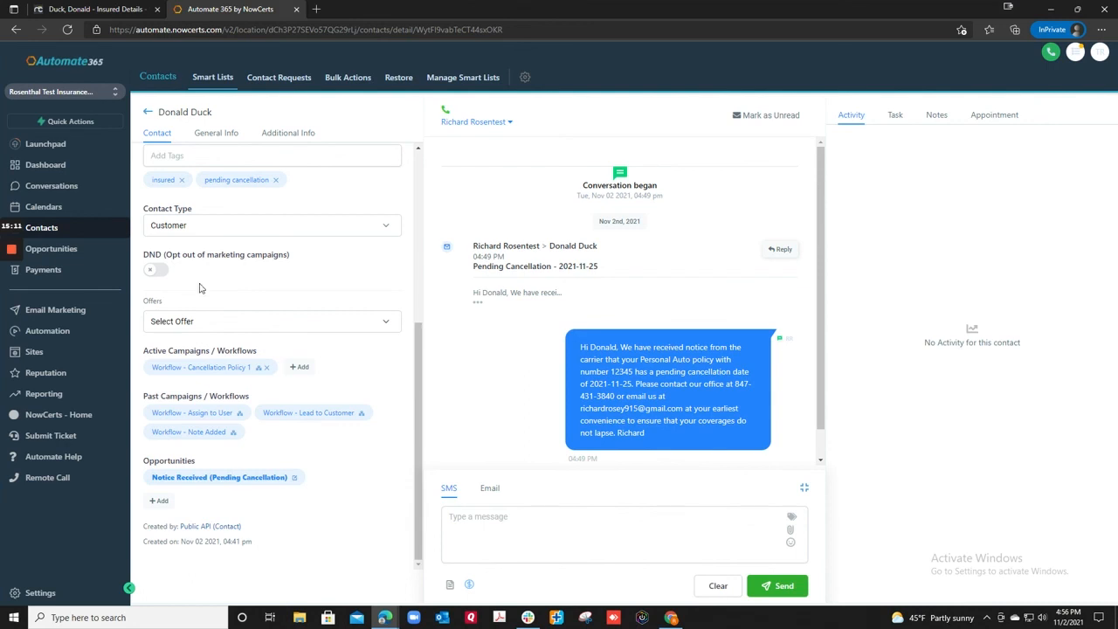
{"action": "scroll", "coordinate": [245, 262], "scroll_direction": "up", "scroll_amount": 3}
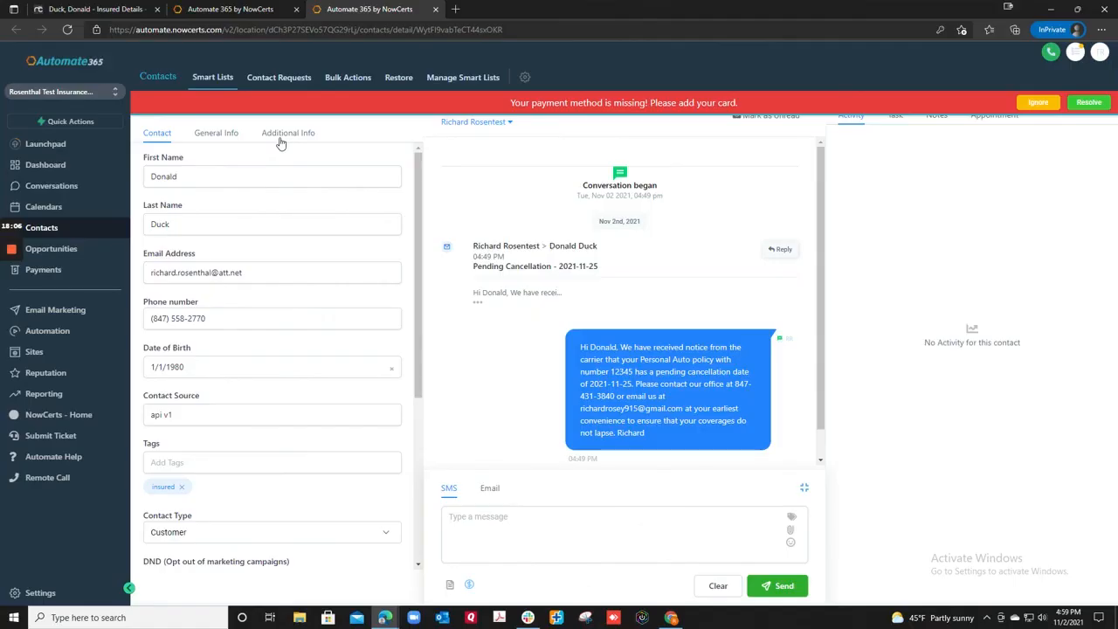
Show policy 12345's additional info: expiration 2022-11-02, New_Business, carrier and premium
{"action": "left_click", "coordinate": [277, 137]}
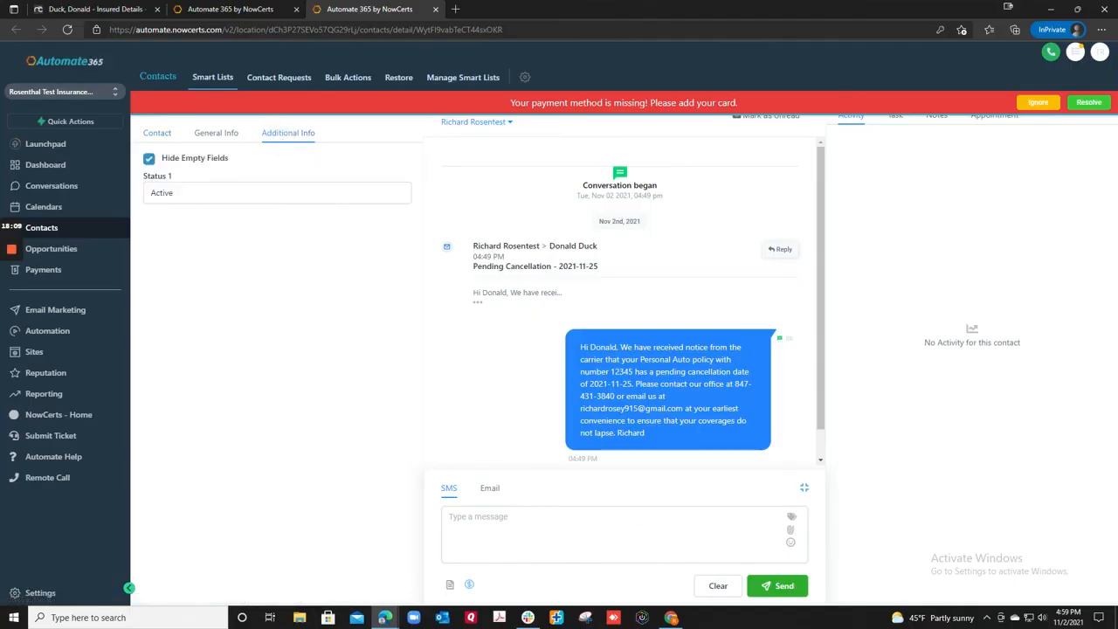
{"action": "scroll", "coordinate": [272, 349], "scroll_direction": "down", "scroll_amount": 1}
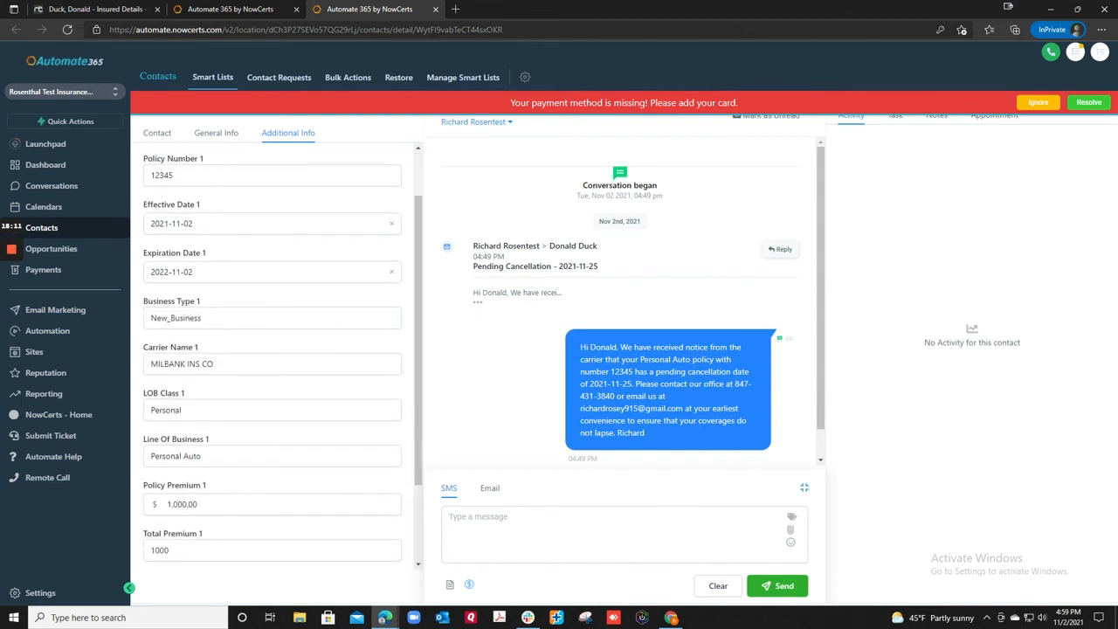